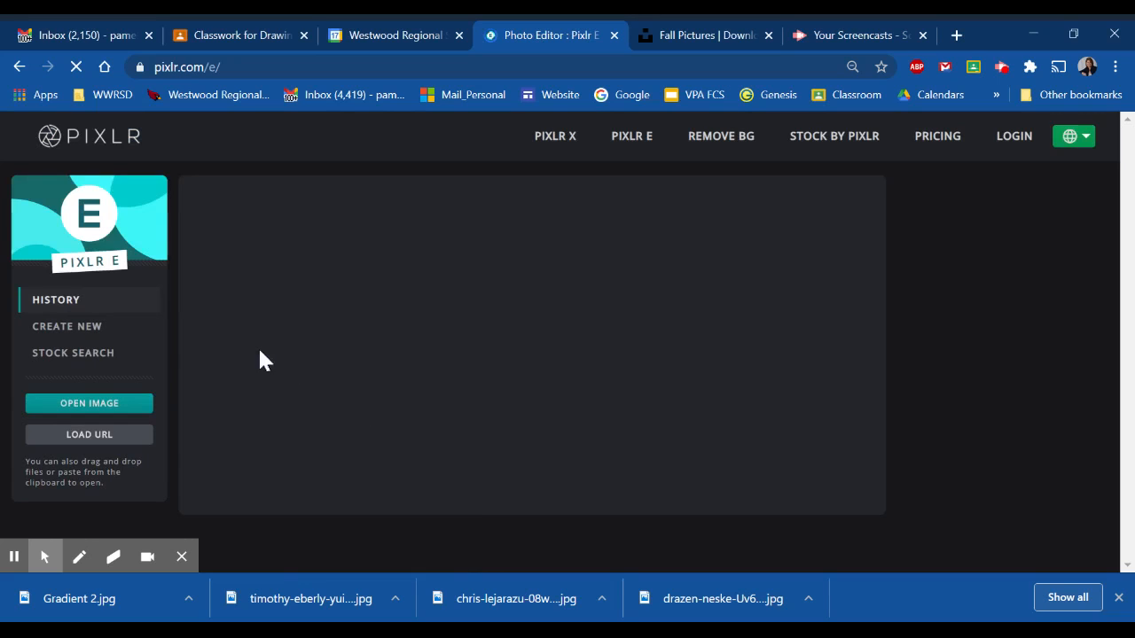
Create a new Full HD image of 1920 x 1080 px named "Gradient3".
left_click(100, 329)
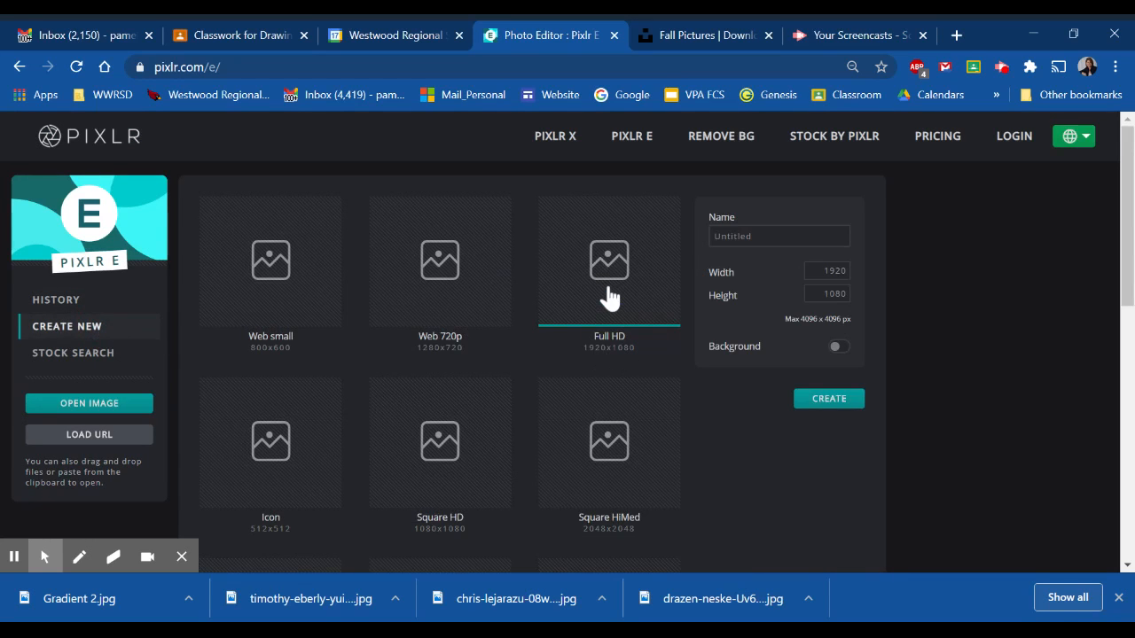
left_click(729, 240)
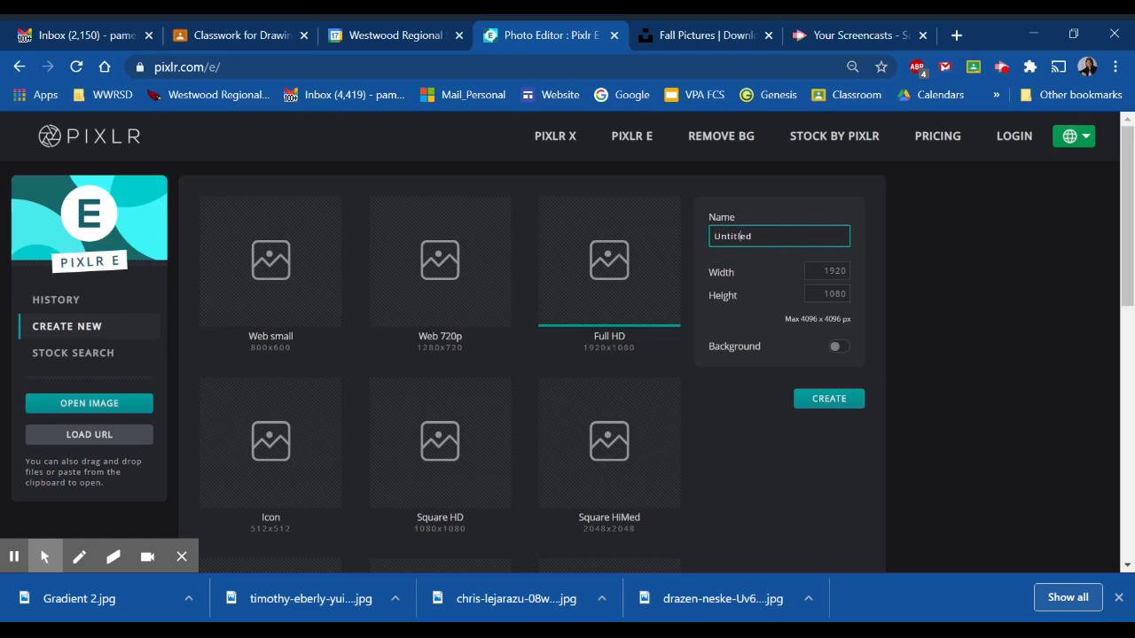
left_click_drag(752, 236, 714, 236)
type("Gradient3")
key("BackSpace")
type("3")
left_click(827, 402)
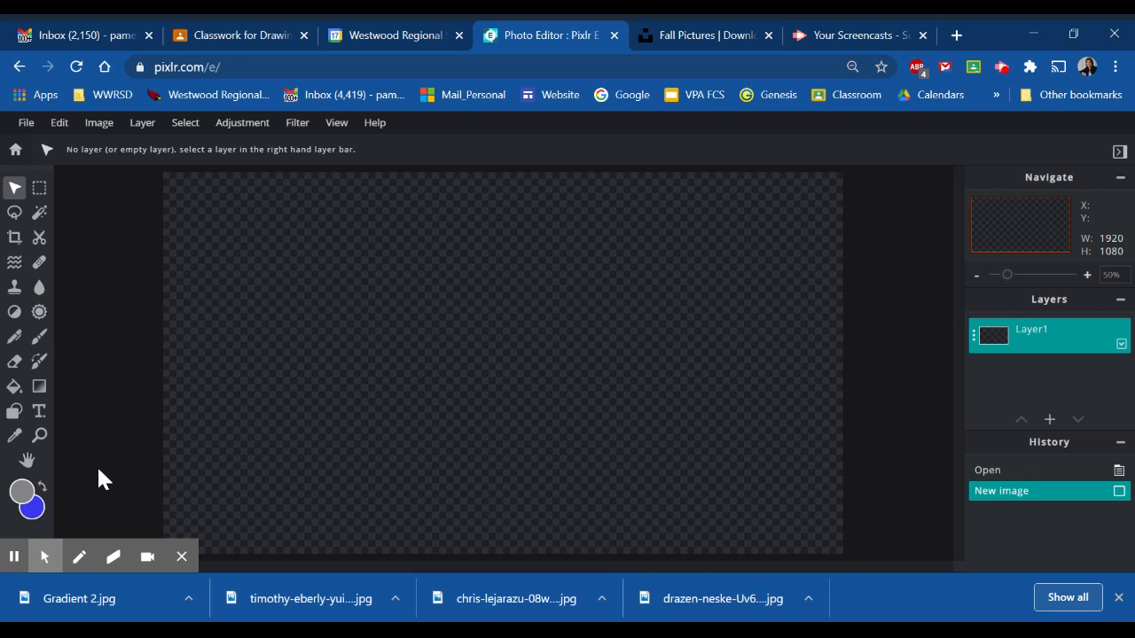
Activate the Gradient tool and set the foreground color to bright yellow, #EDF906.
left_click(39, 387)
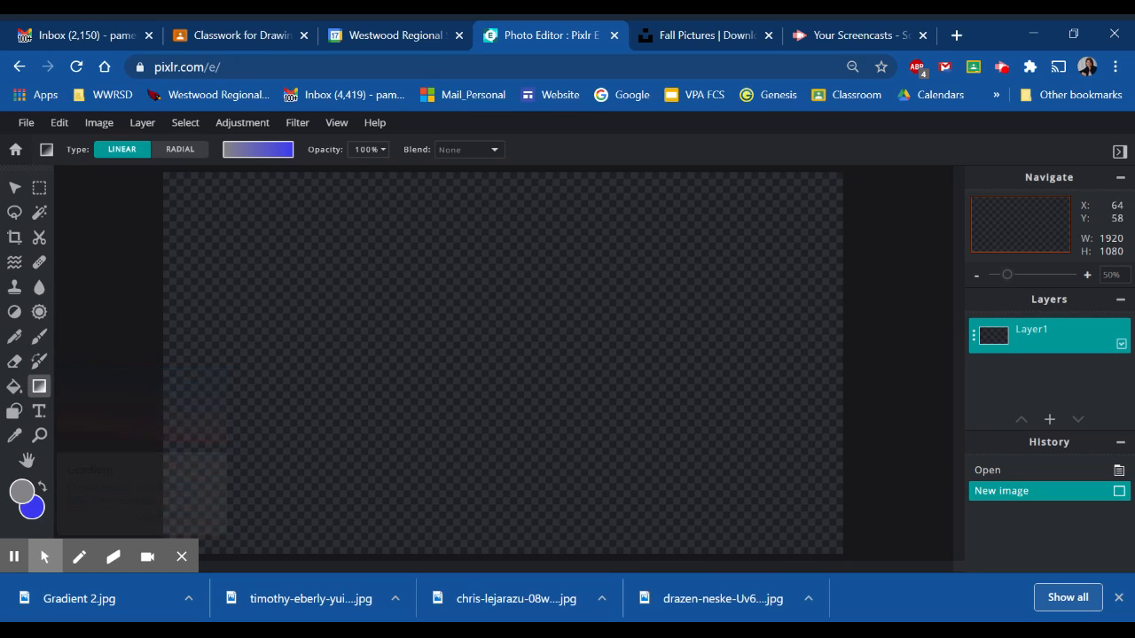
left_click(252, 164)
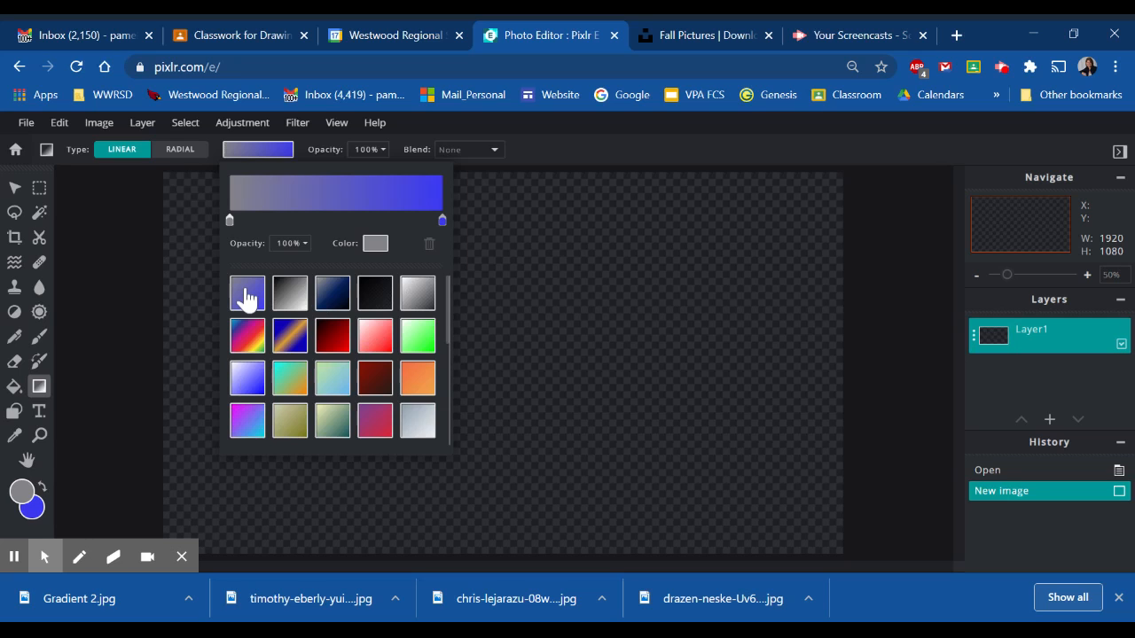
left_click(20, 493)
left_click(21, 493)
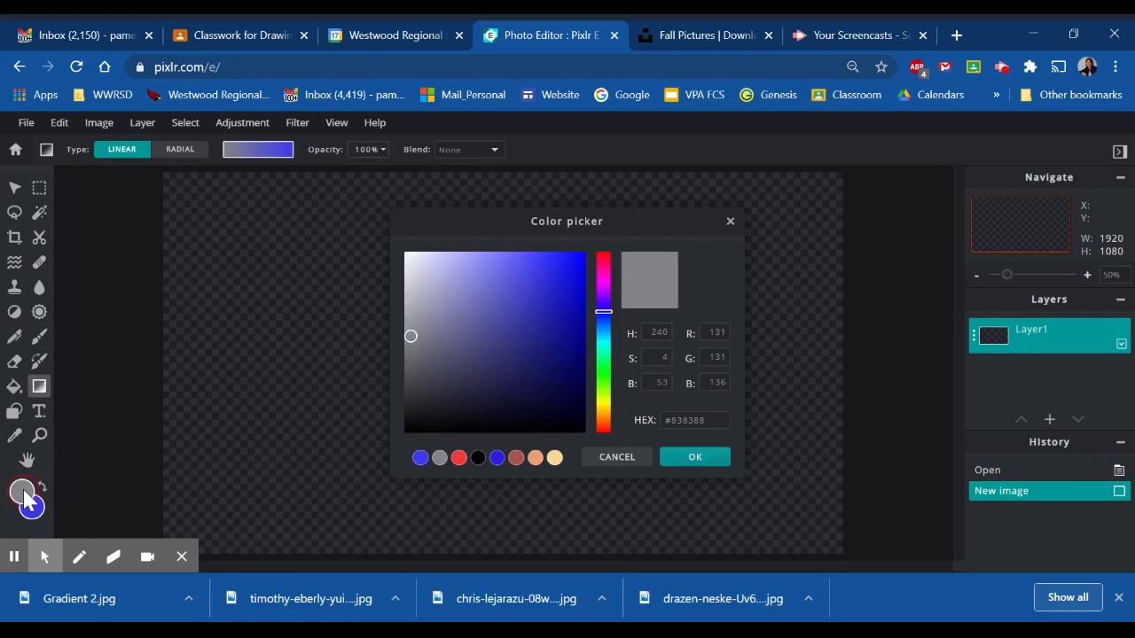
left_click(602, 400)
mouse_move(564, 261)
left_mouse_down()
mouse_move(588, 264)
mouse_move(581, 256)
left_mouse_up()
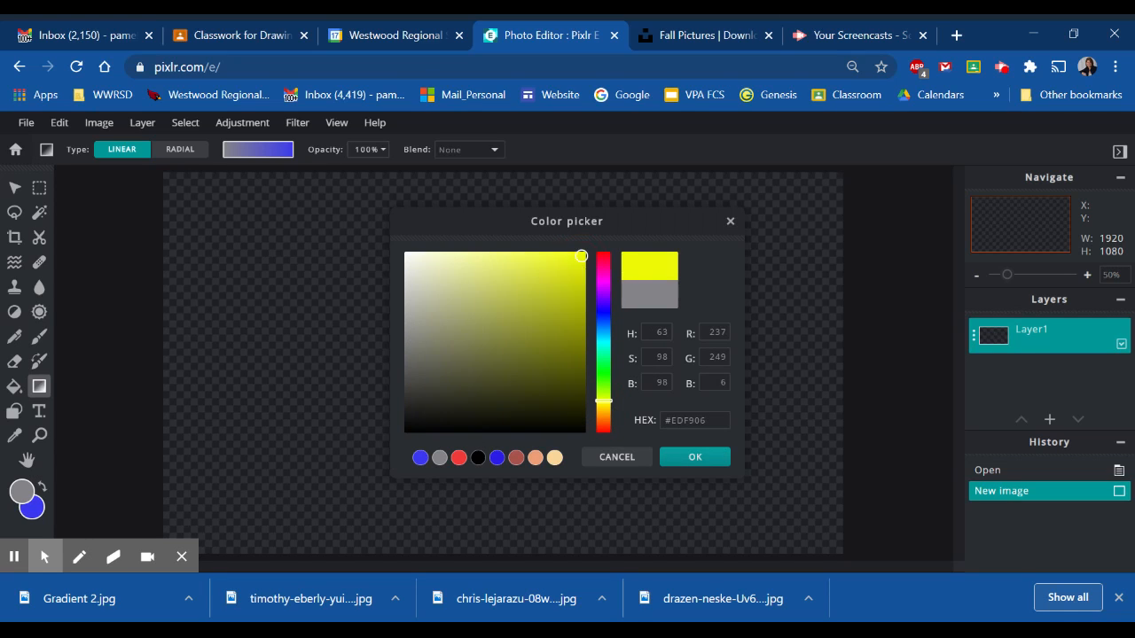
left_click(693, 458)
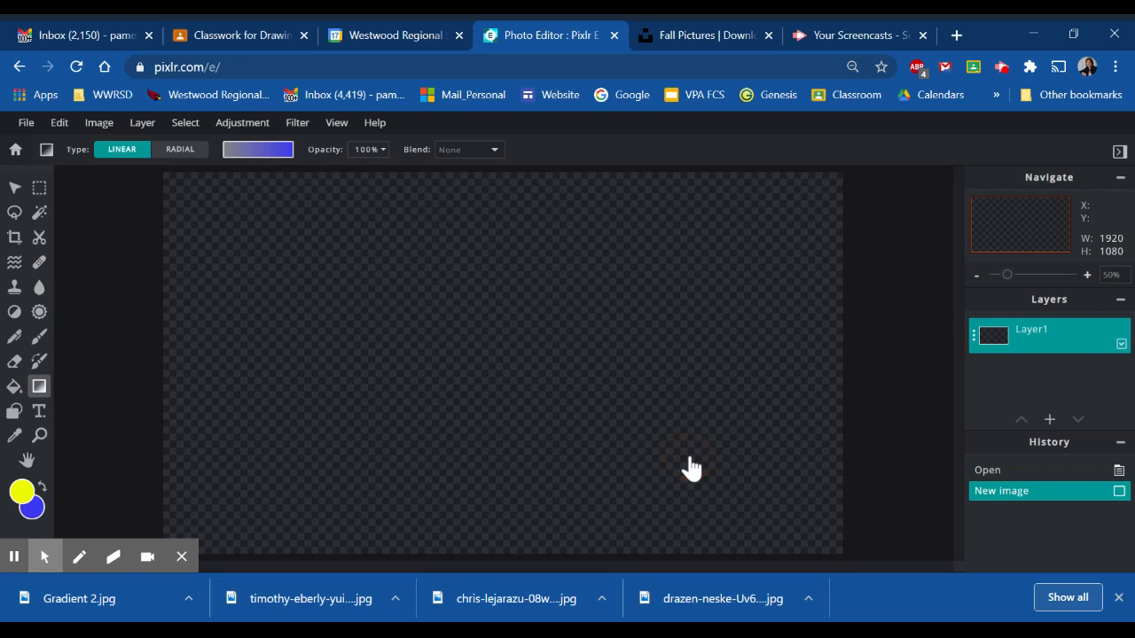
Set the background color to magenta, #FD06D0, and choose the preset gradient made of the yellow and magenta colors.
left_click(39, 505)
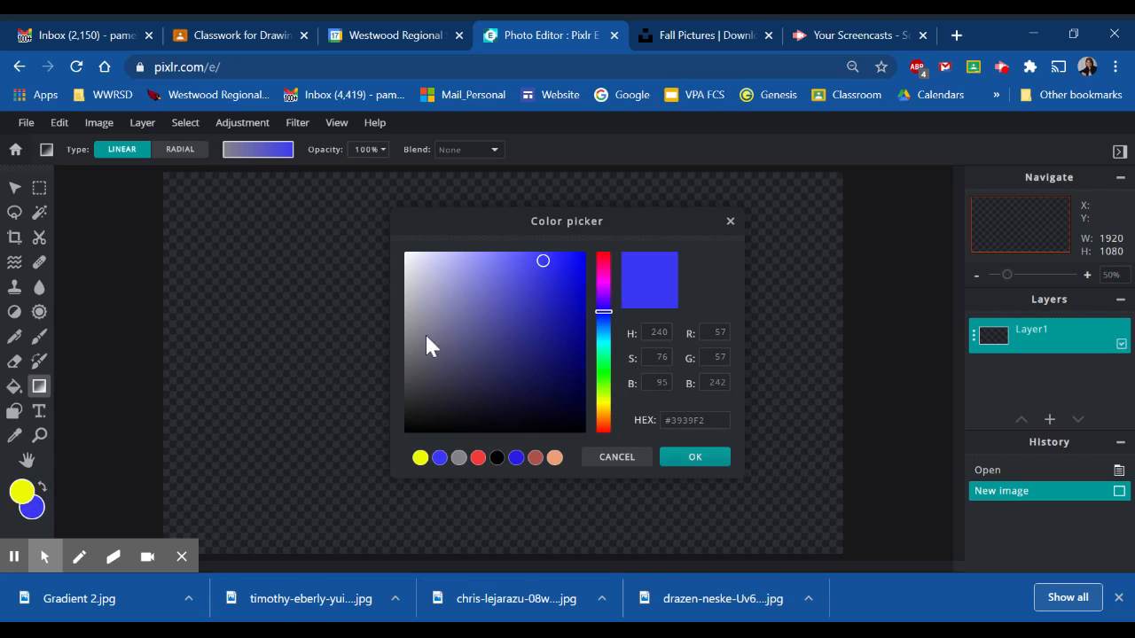
left_click(603, 278)
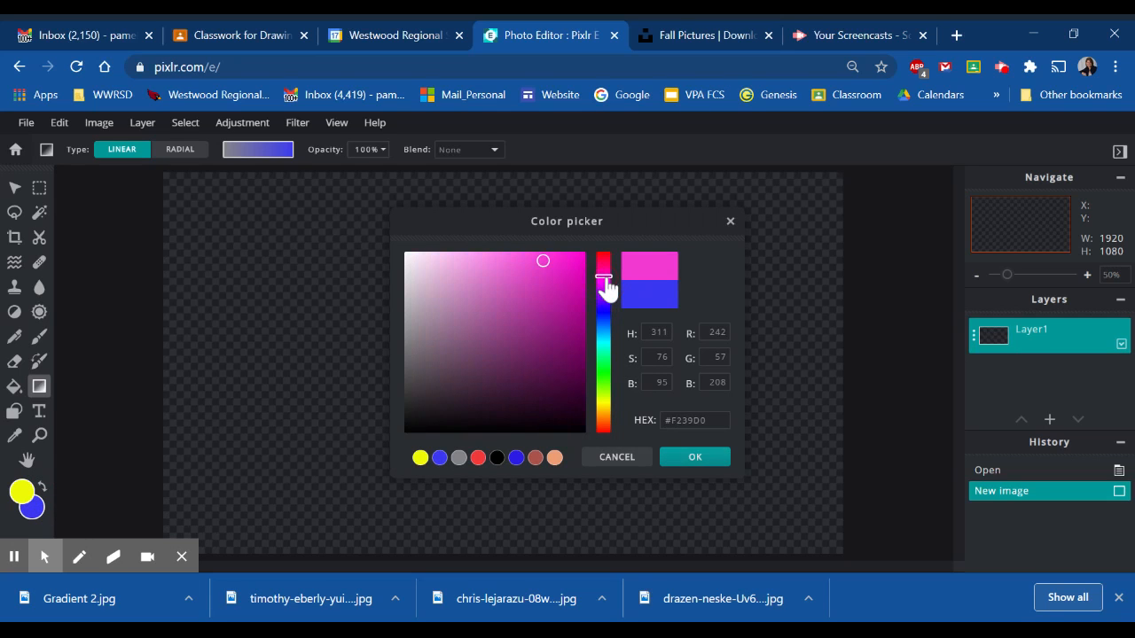
left_click(580, 254)
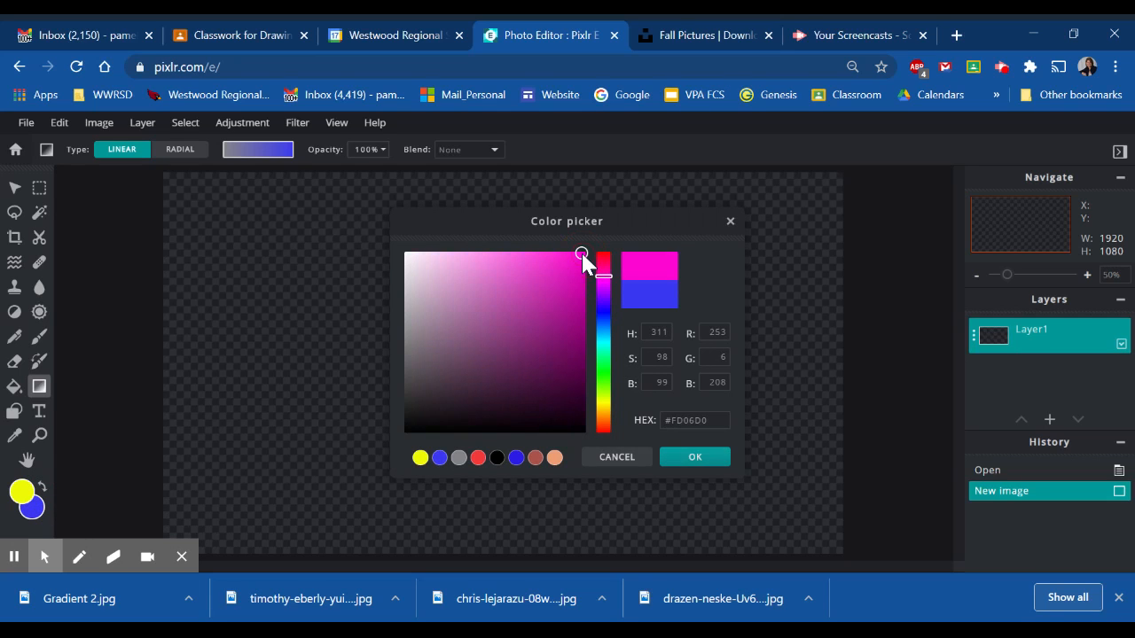
left_click(695, 458)
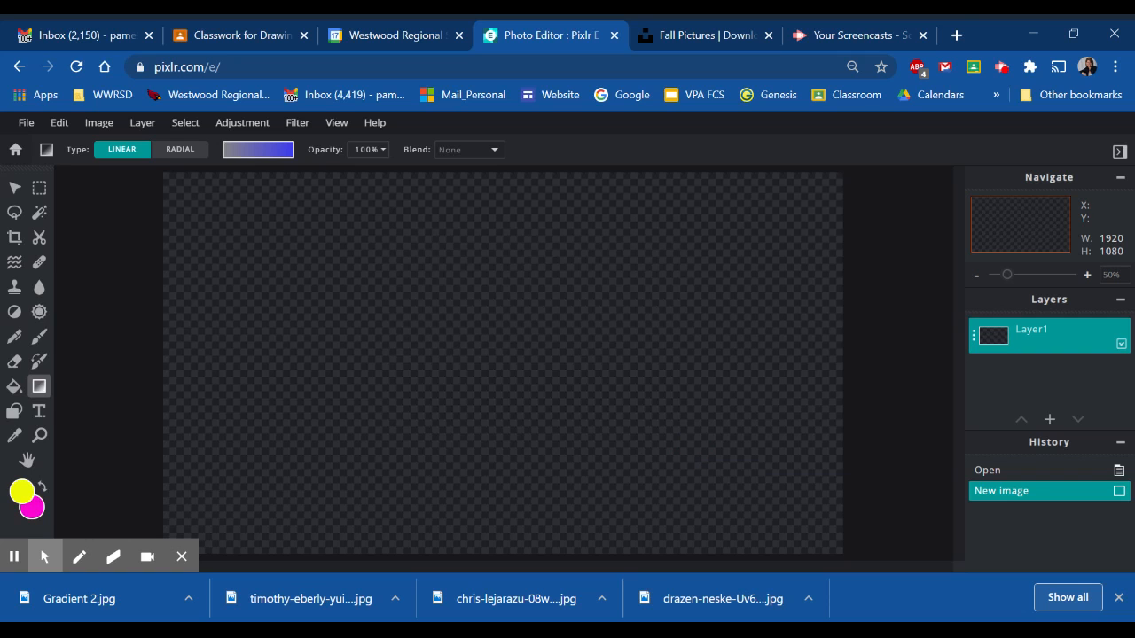
left_click(255, 151)
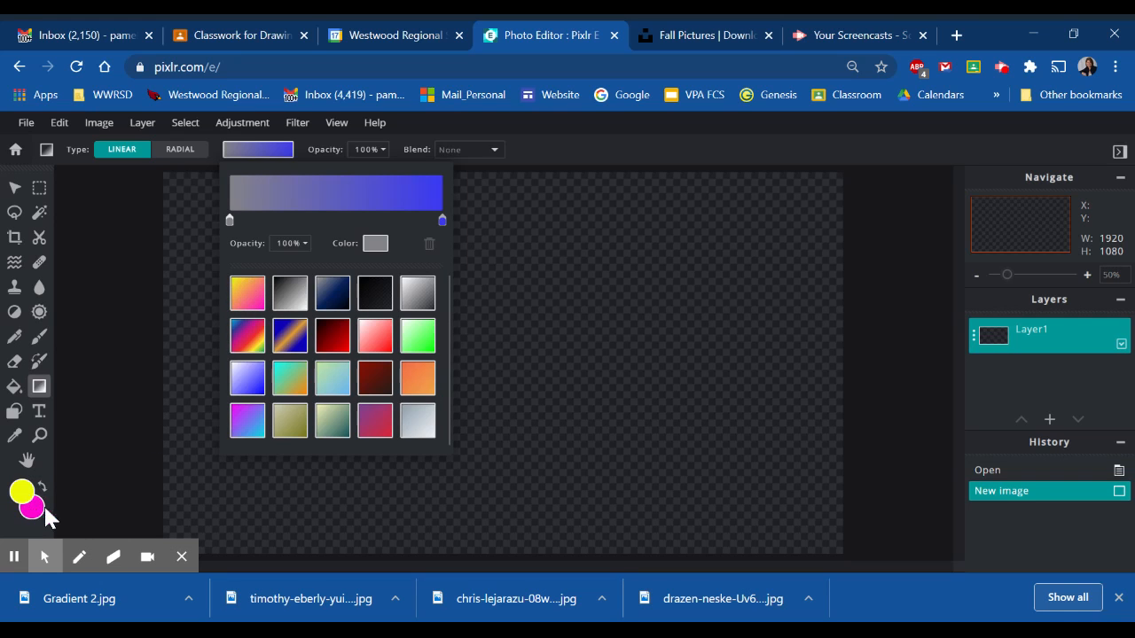
left_click(256, 288)
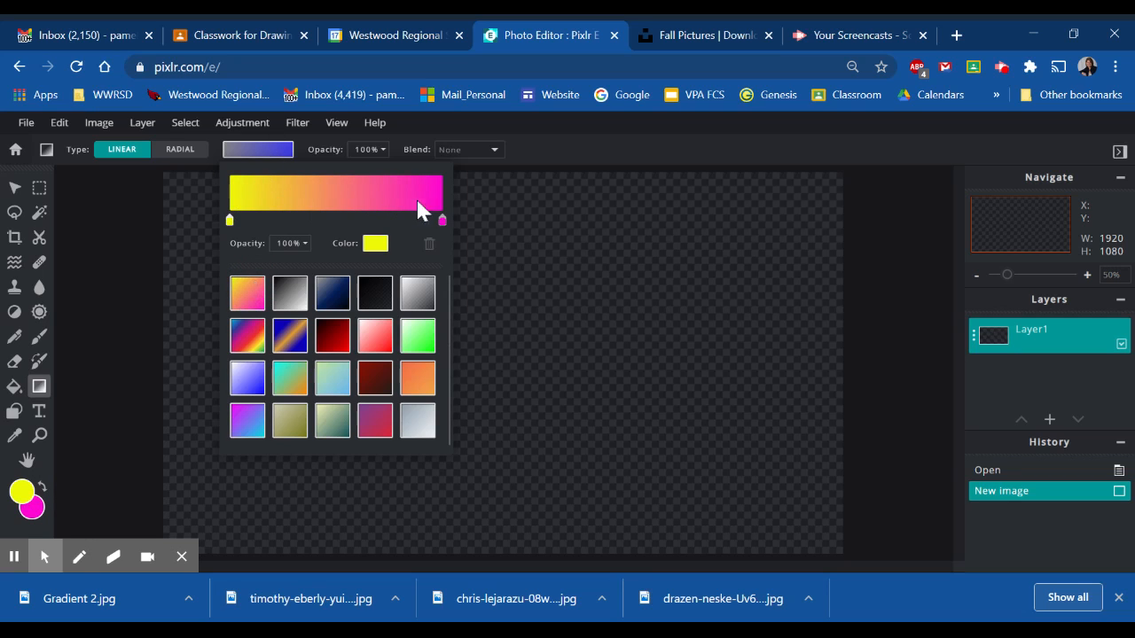
Move the gradient's magenta stop to about the middle of the ramp, keeping its opacity at 100%.
left_click_drag(442, 223, 342, 224)
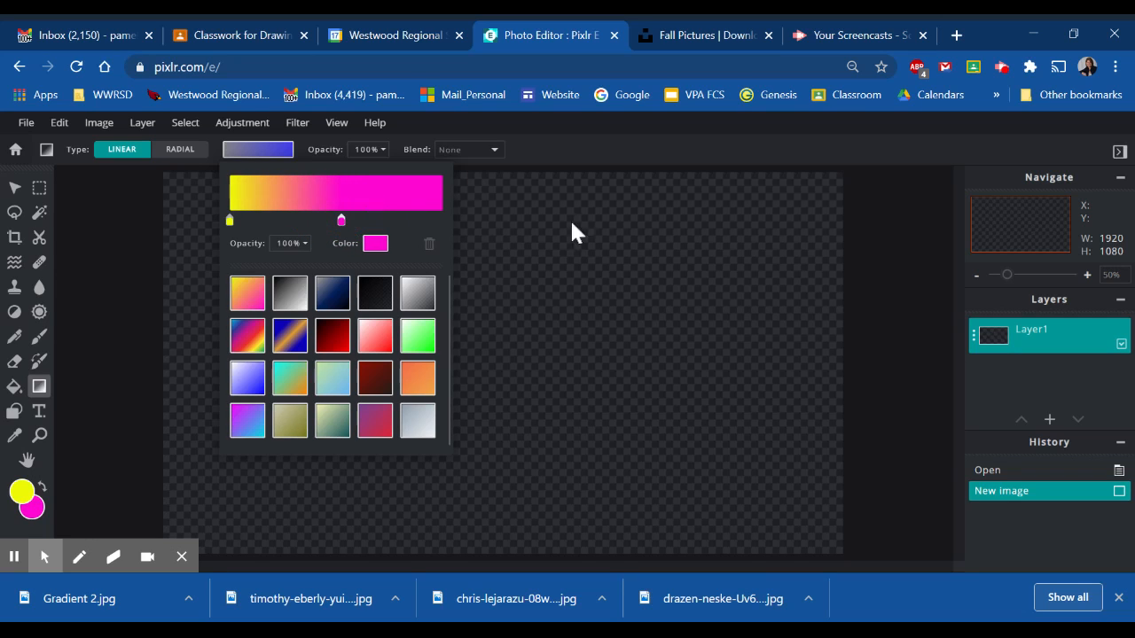
left_click(306, 248)
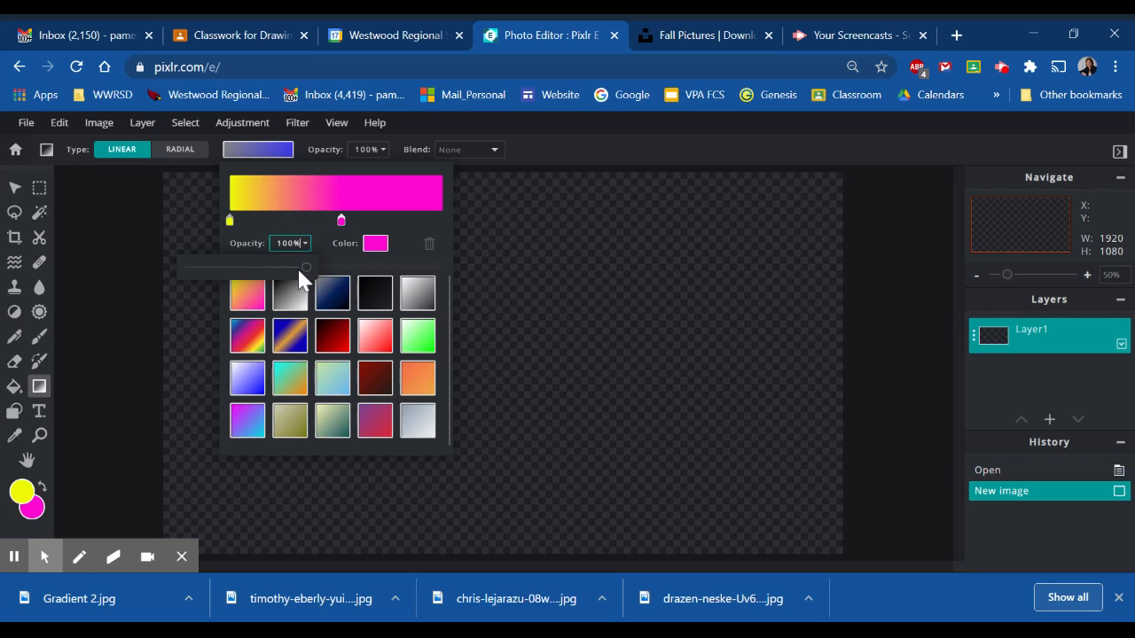
mouse_move(306, 268)
left_mouse_down()
mouse_move(228, 274)
mouse_move(307, 271)
left_mouse_up()
left_click(868, 250)
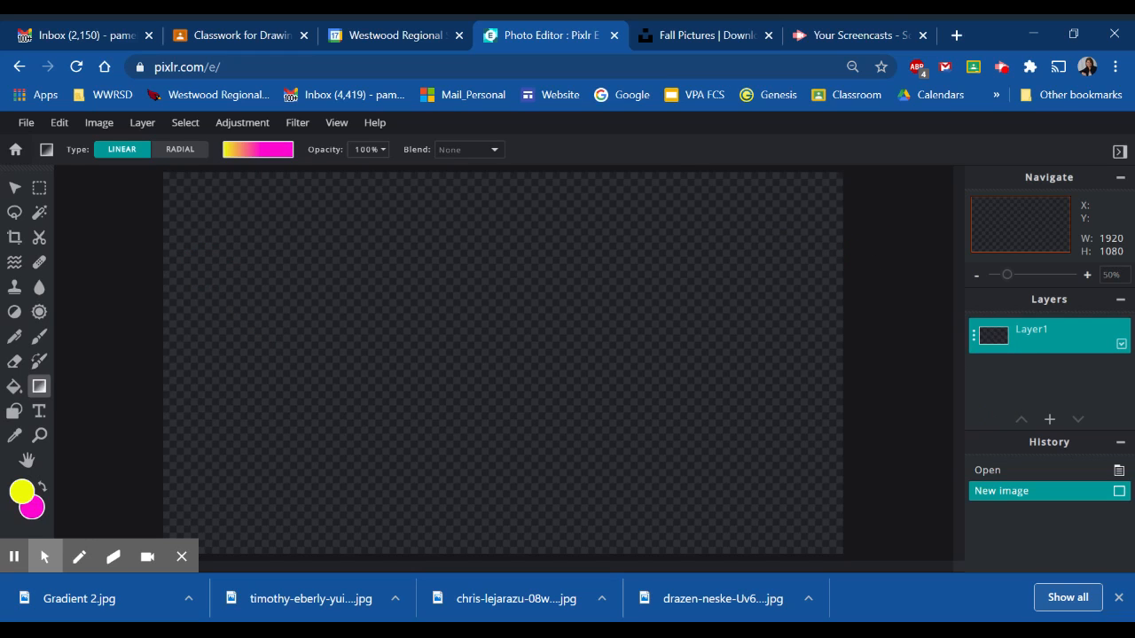
Add the photo of autumn trees by the lake as an image layer and move Layer1 above it.
left_click(1049, 420)
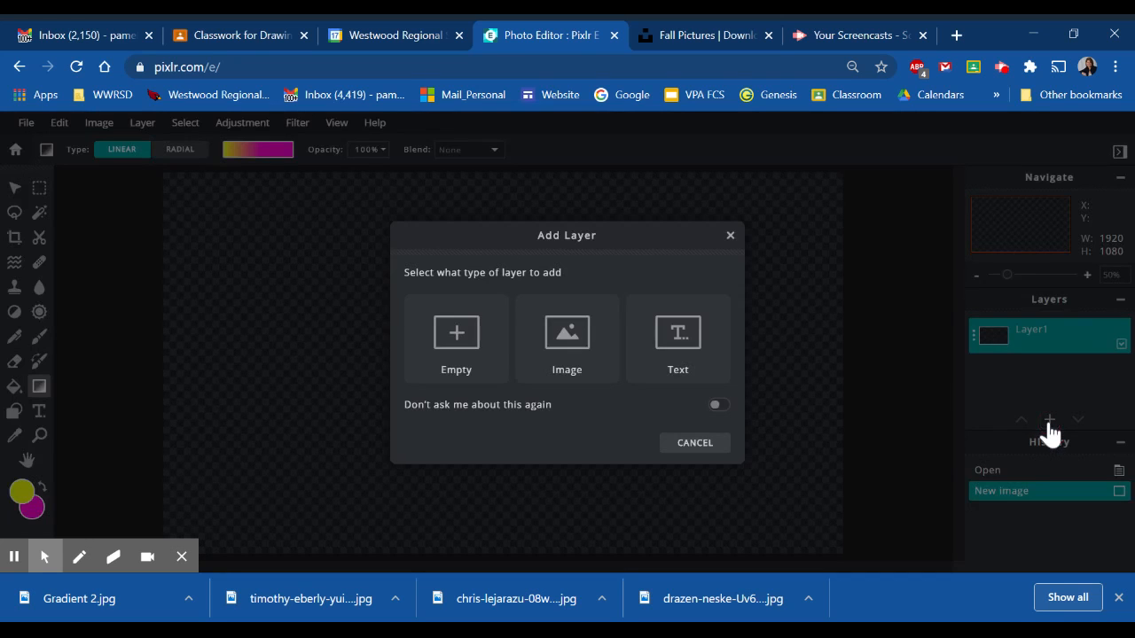
left_click(560, 358)
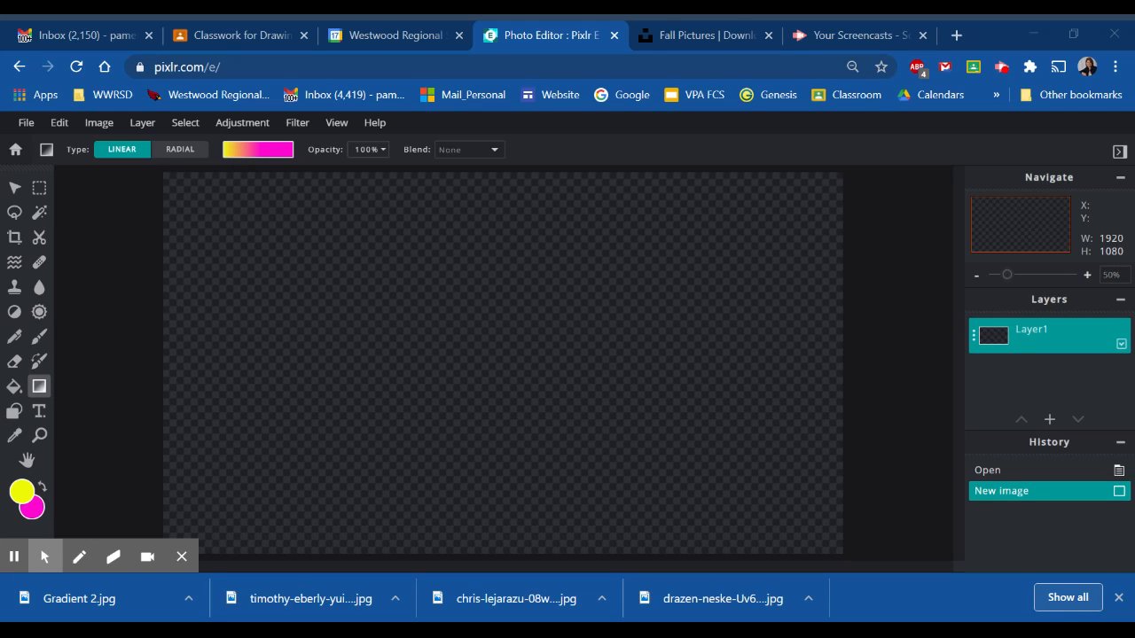
key("Return")
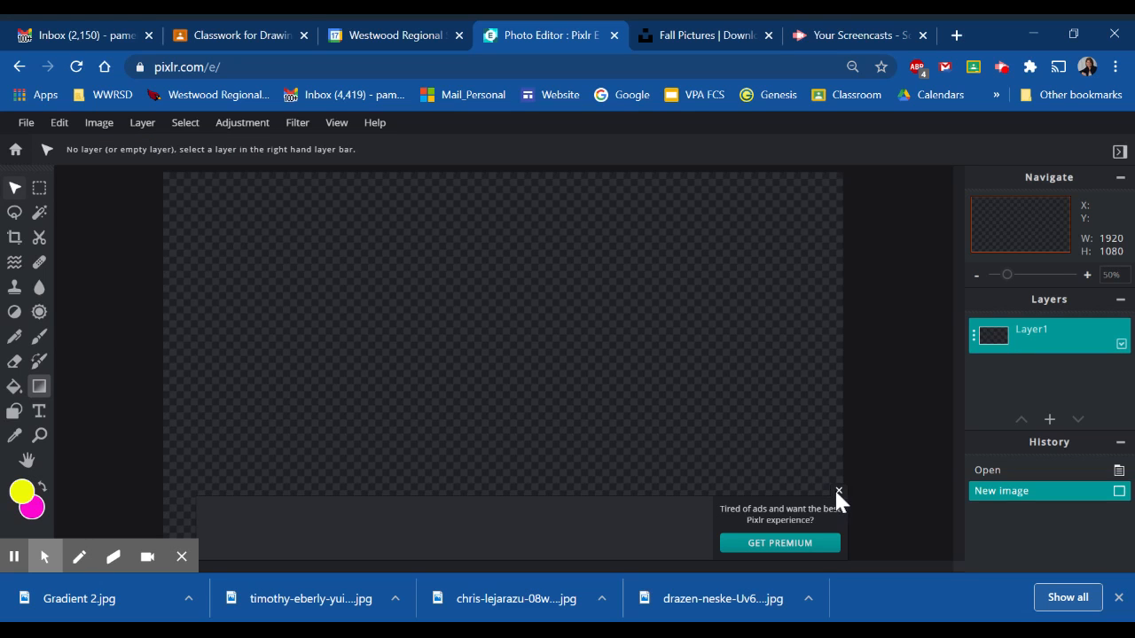
left_click(838, 490)
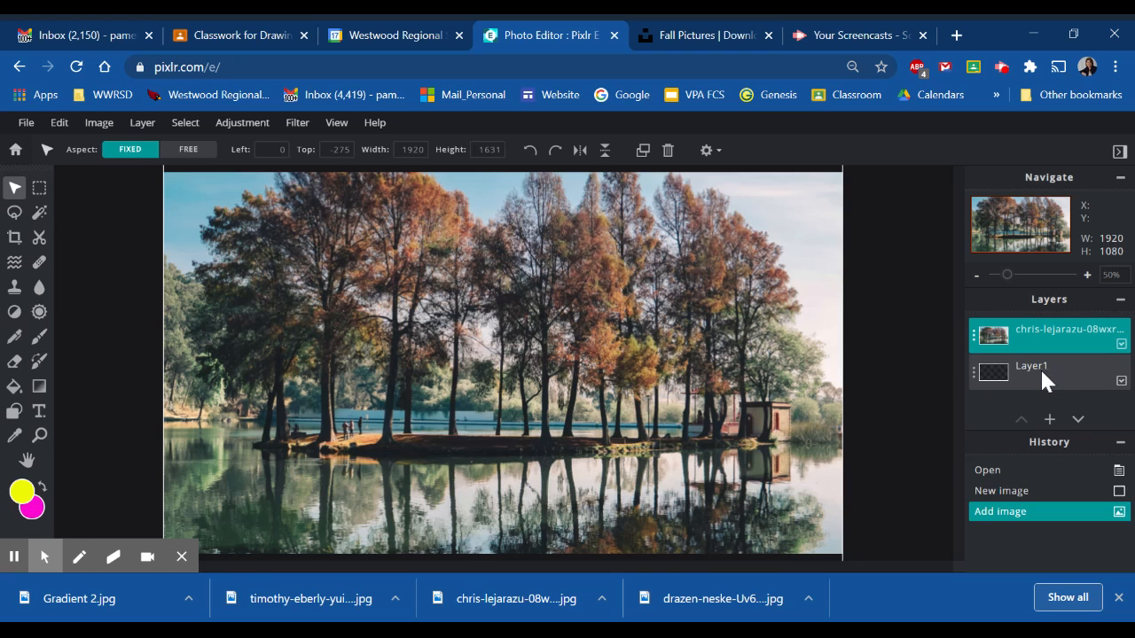
left_click_drag(1038, 367, 1035, 333)
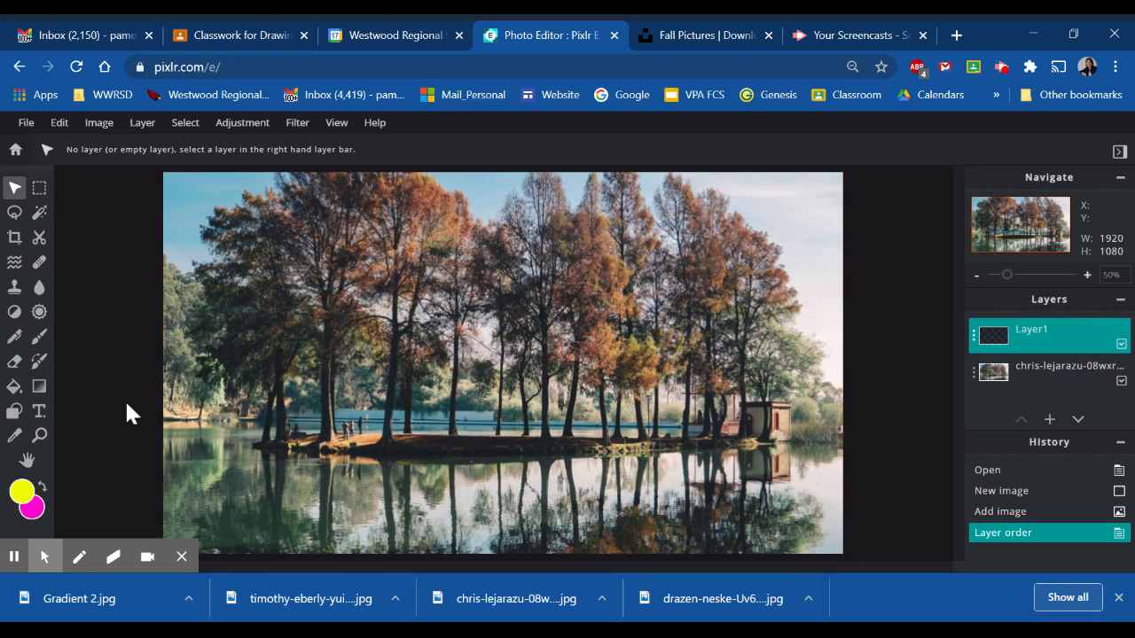
Fill Layer1 with a linear yellow-to-magenta gradient across the canvas, then redraw it vertically with yellow at the top.
left_click(42, 390)
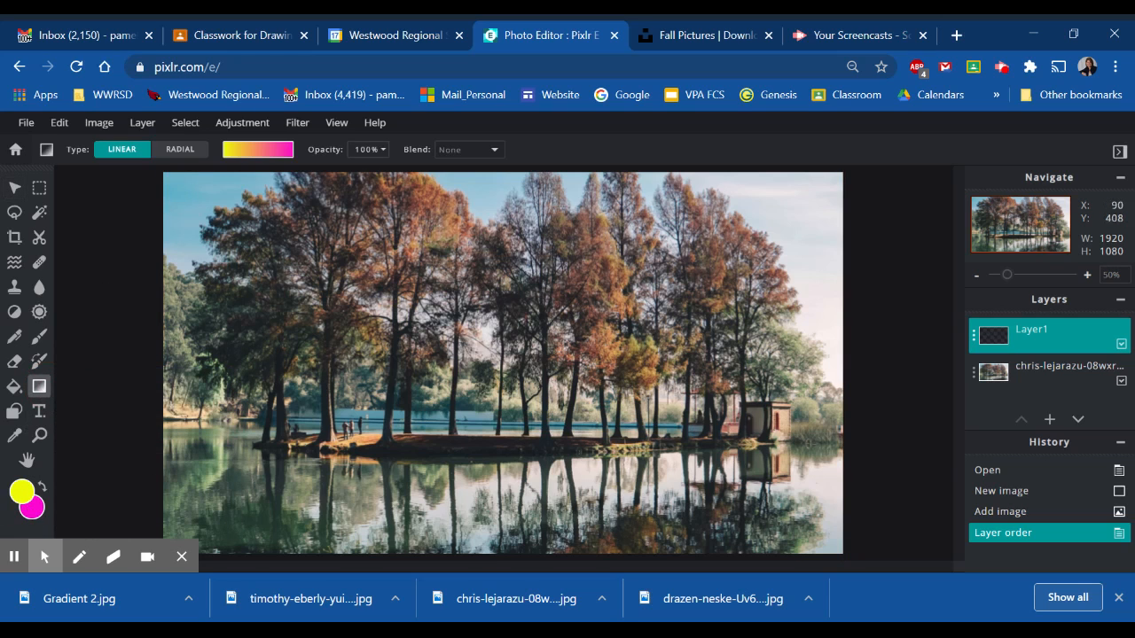
left_click_drag(170, 342, 810, 339)
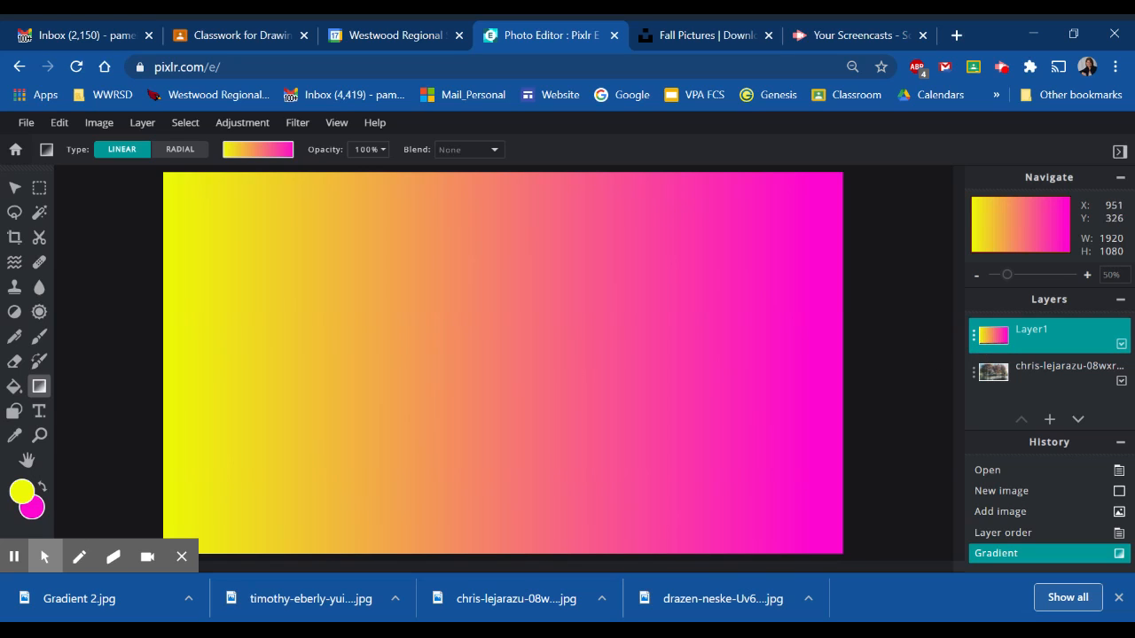
left_click_drag(482, 180, 484, 532)
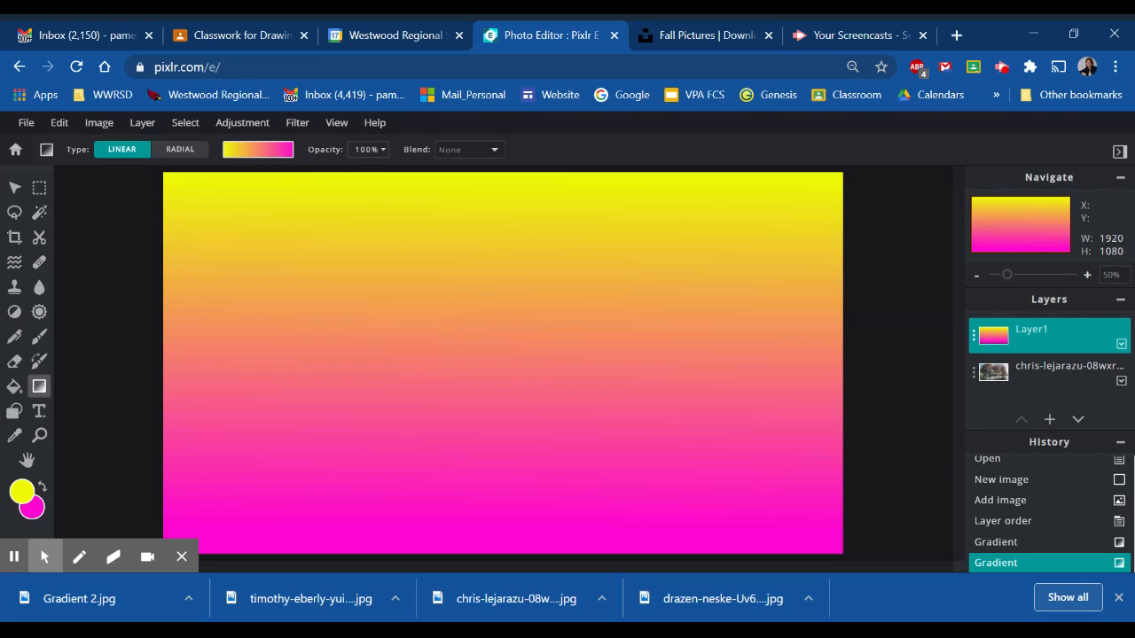
Try the Soft-light and Color-burn blend modes on Layer1 and settle on Overlay.
left_click(975, 346)
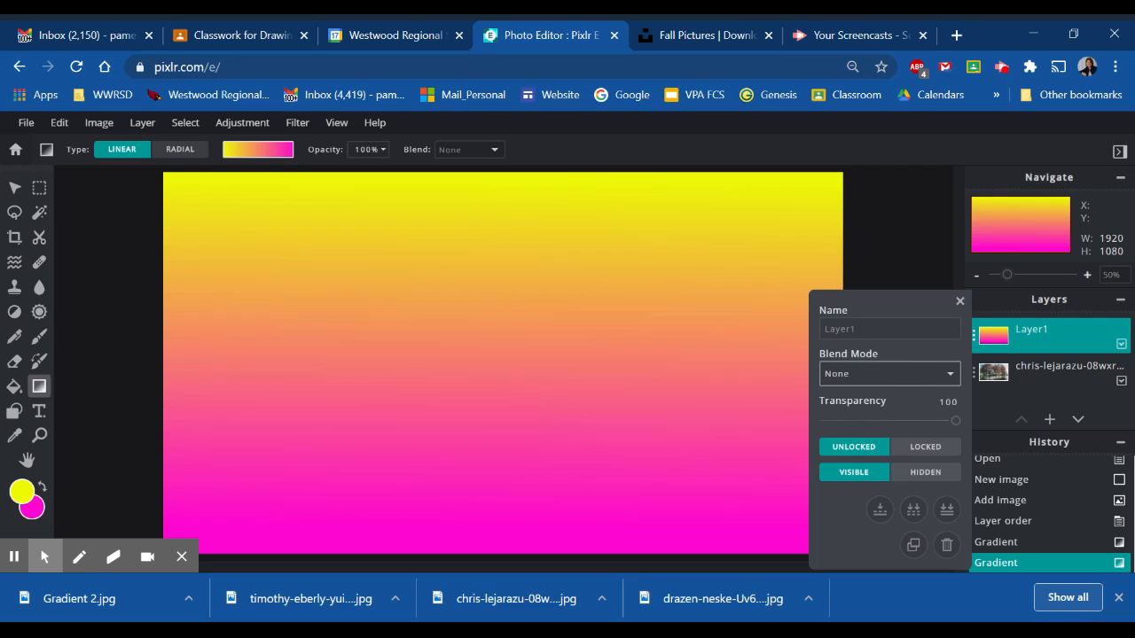
left_click(889, 373)
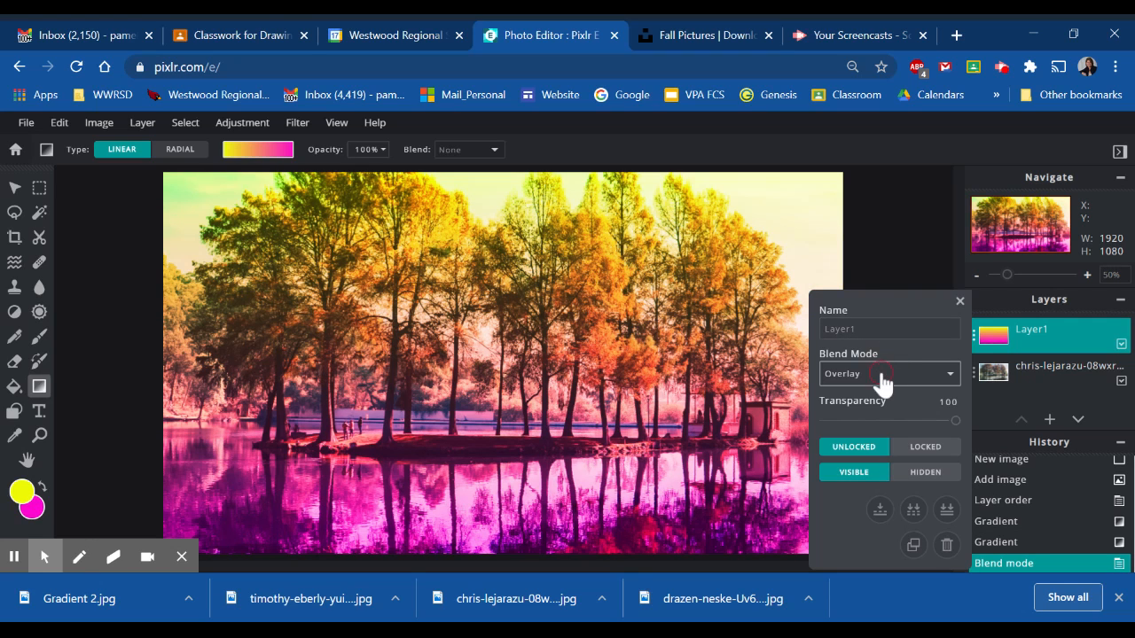
key("Down")
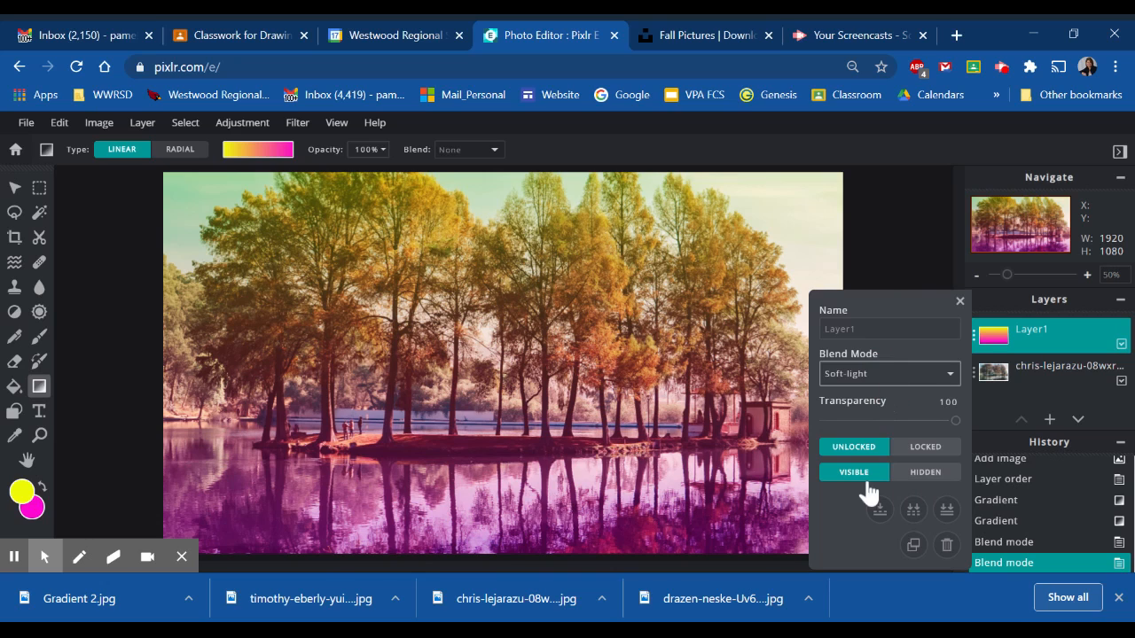
key("Down")
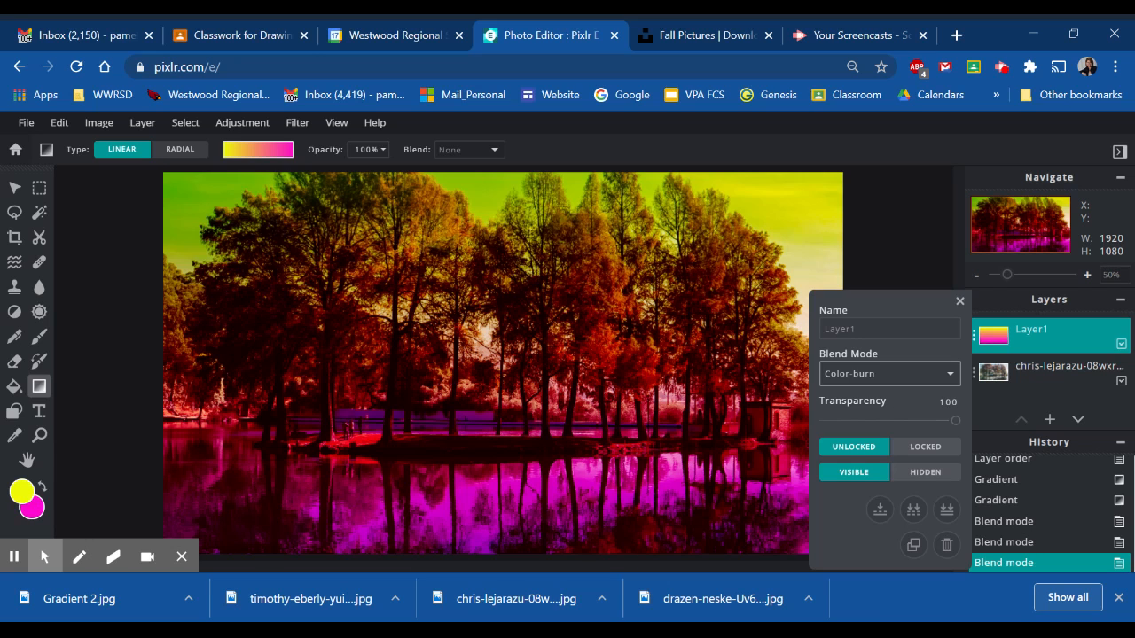
left_click(851, 450)
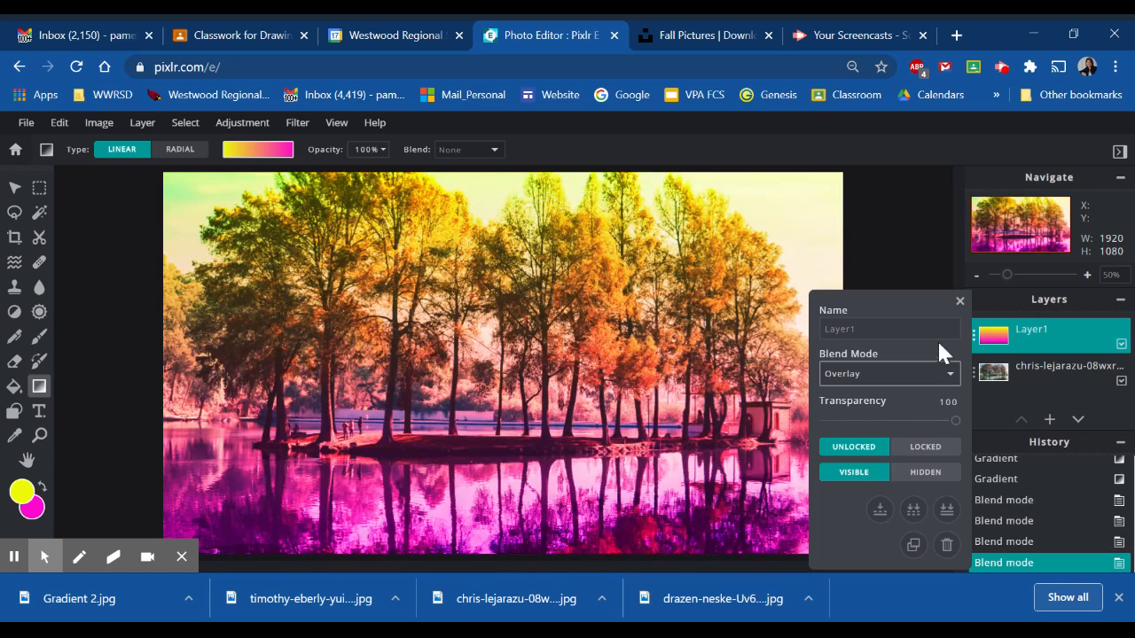
left_click(960, 303)
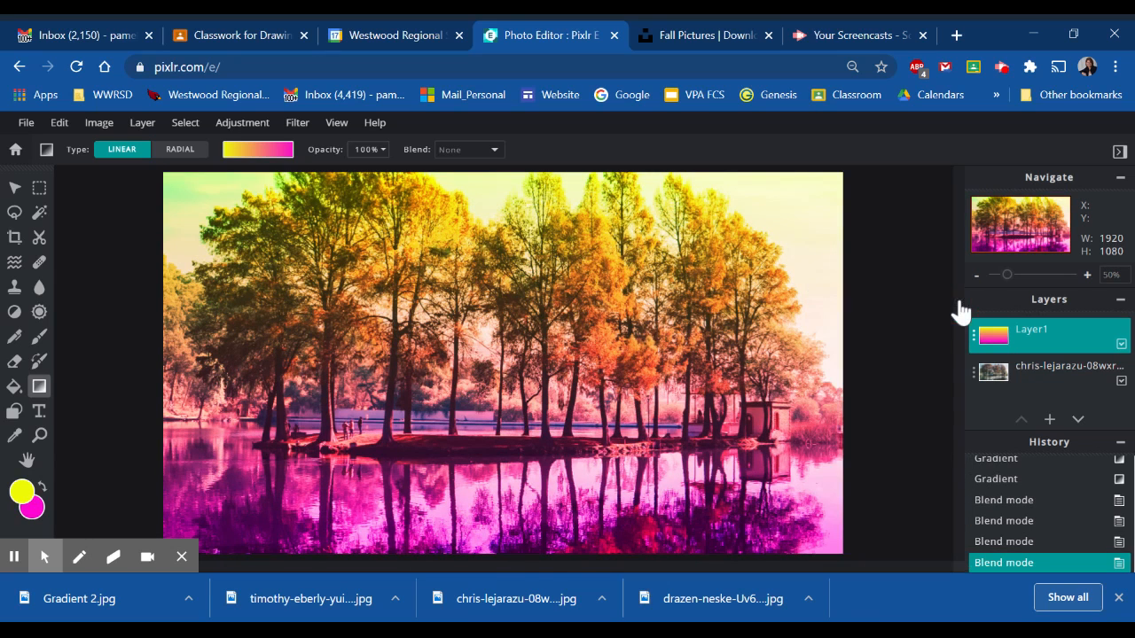
Add the close-up photo of orange autumn leaves as a new image layer above the gradient.
left_click(1053, 430)
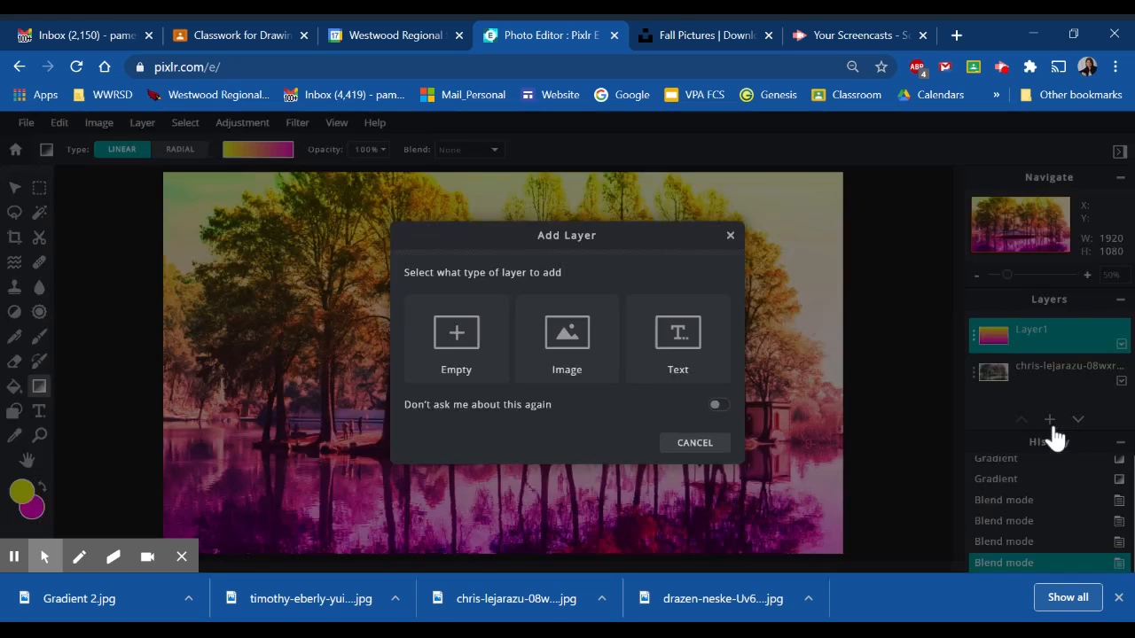
left_click(600, 355)
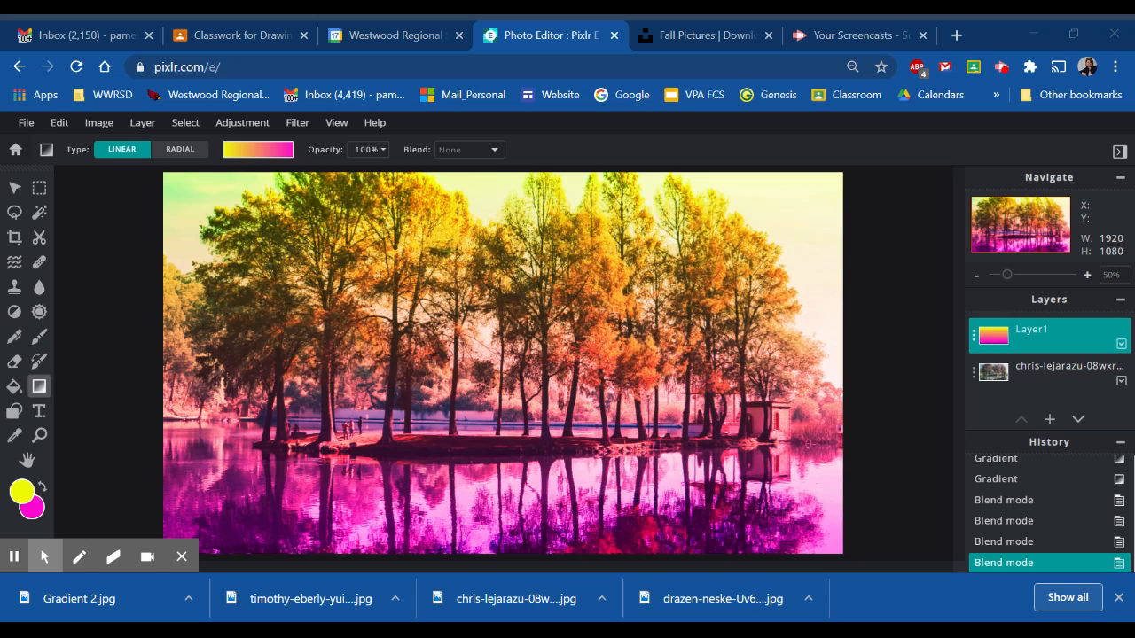
key("v")
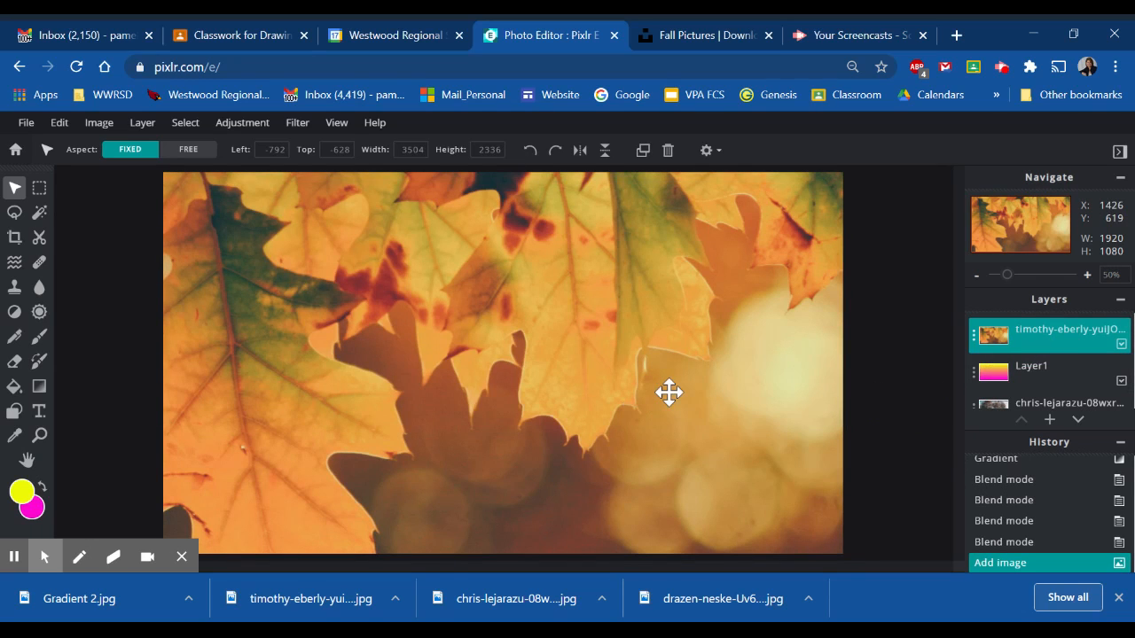
scroll(783, 390, "down", 3)
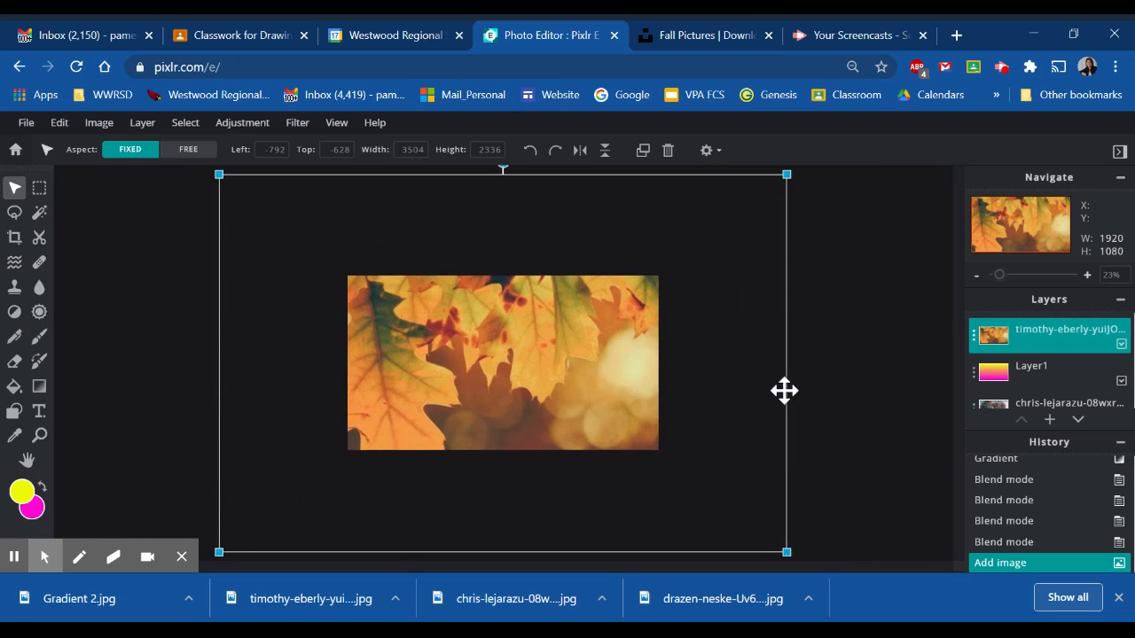
Scale the orange leaves photo down proportionally to about 1994 × 1329 px and position it at about left 0, top -249 to cover the canvas.
scroll(777, 389, "up", 1)
scroll(775, 388, "down", 3)
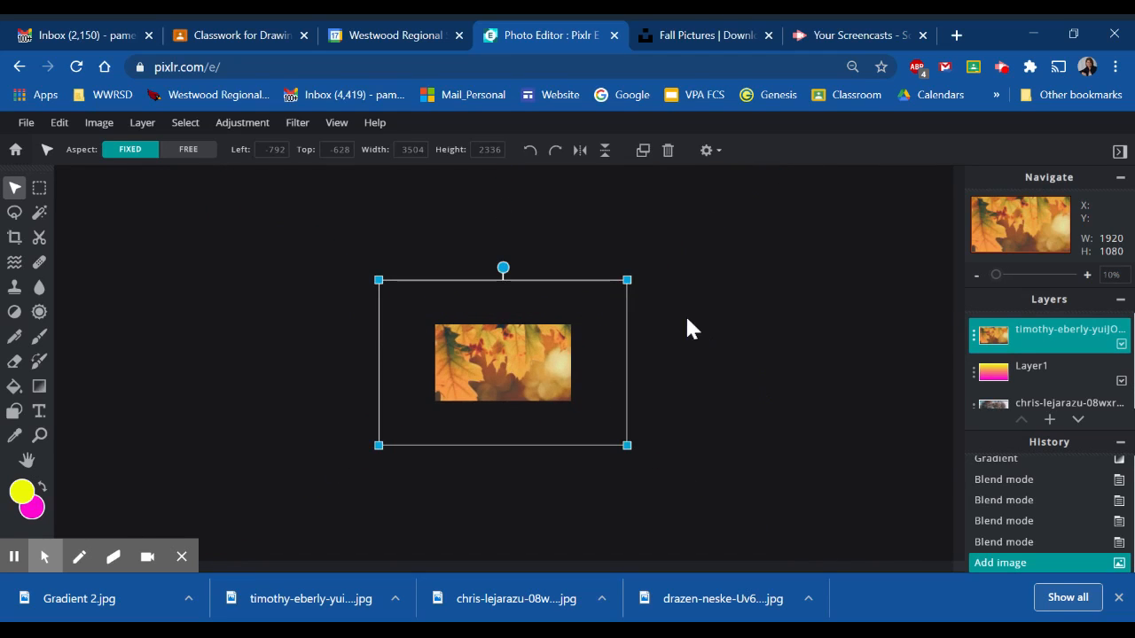
left_click_drag(627, 280, 542, 353)
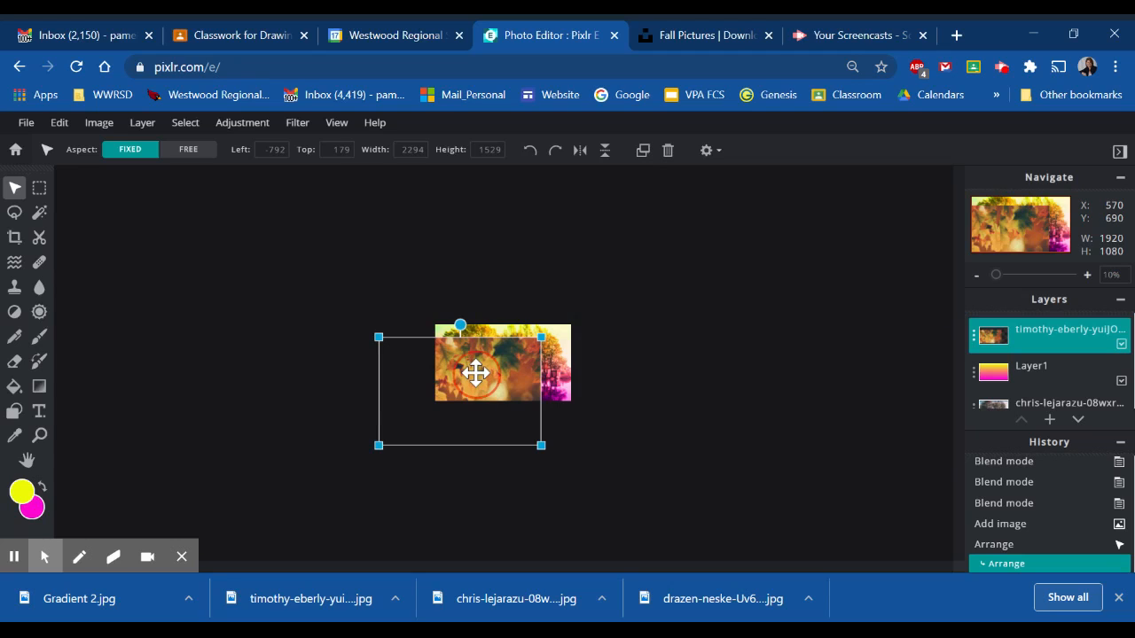
left_click_drag(473, 373, 517, 357)
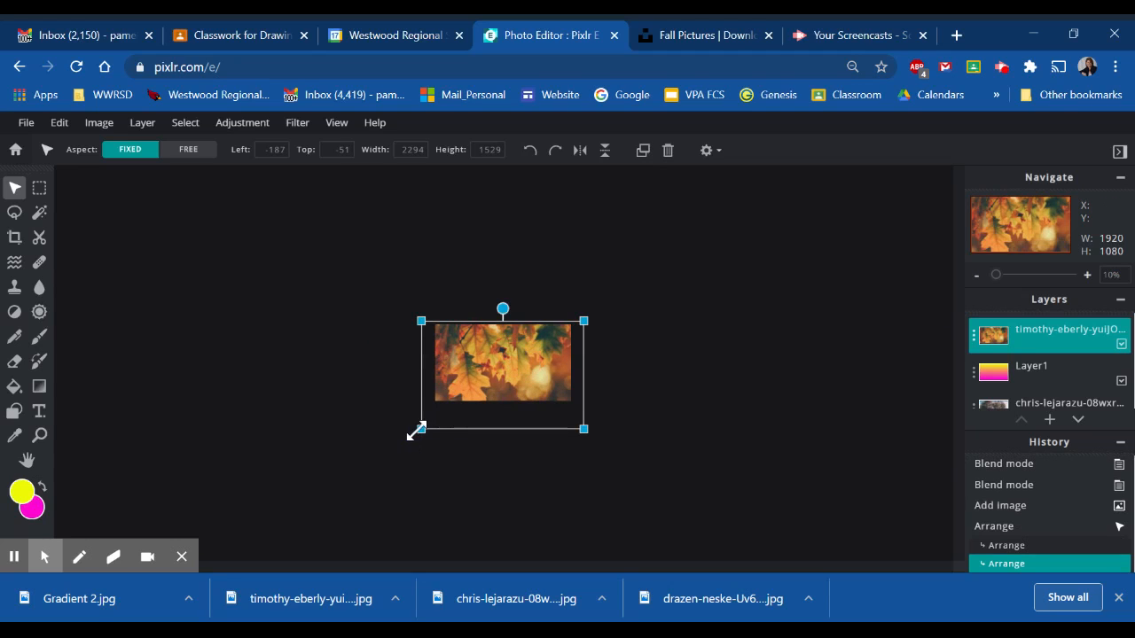
left_click_drag(421, 429, 492, 383)
left_click_drag(564, 412, 573, 417)
left_click_drag(539, 360, 541, 340)
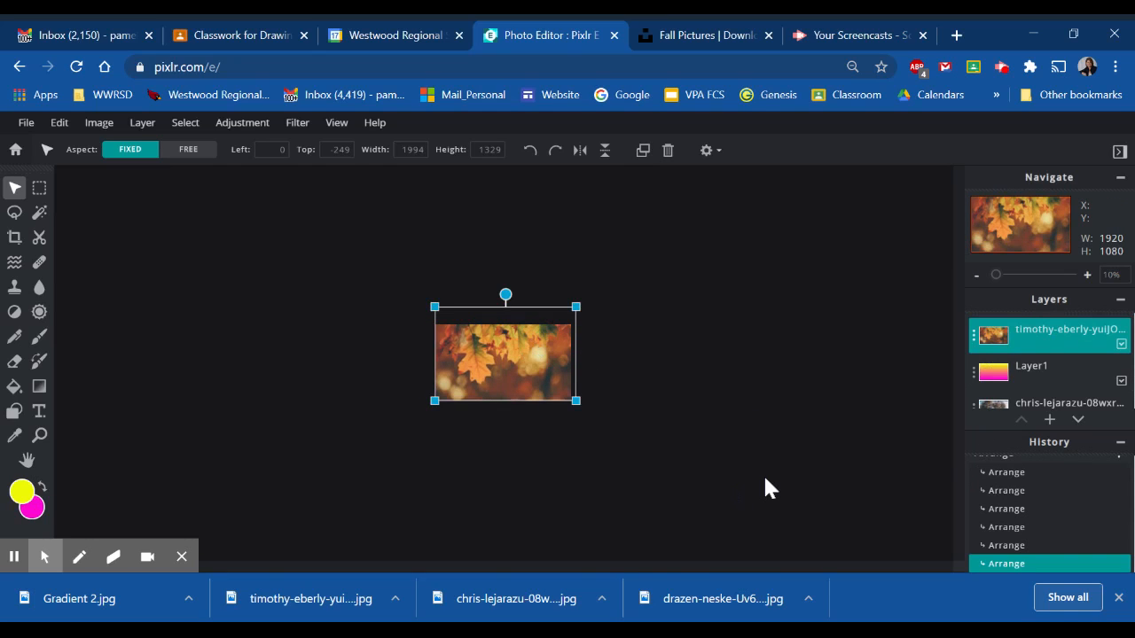
scroll(776, 469, "up", 2)
scroll(776, 469, "down", 1)
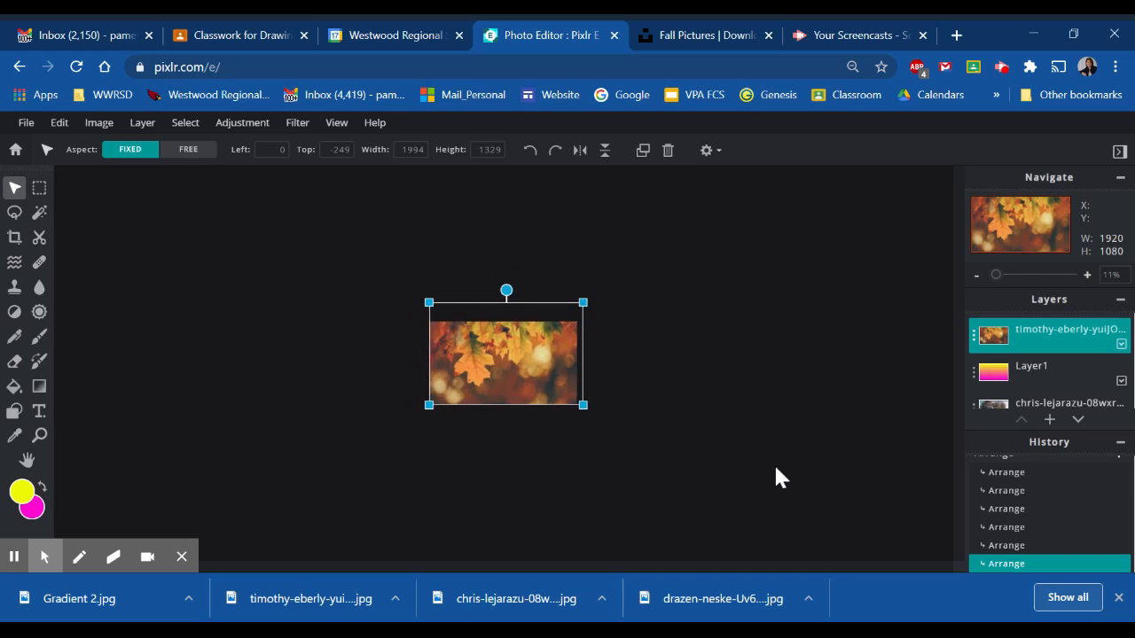
scroll(776, 469, "up", 1)
scroll(775, 469, "up", 4)
scroll(775, 469, "down", 3)
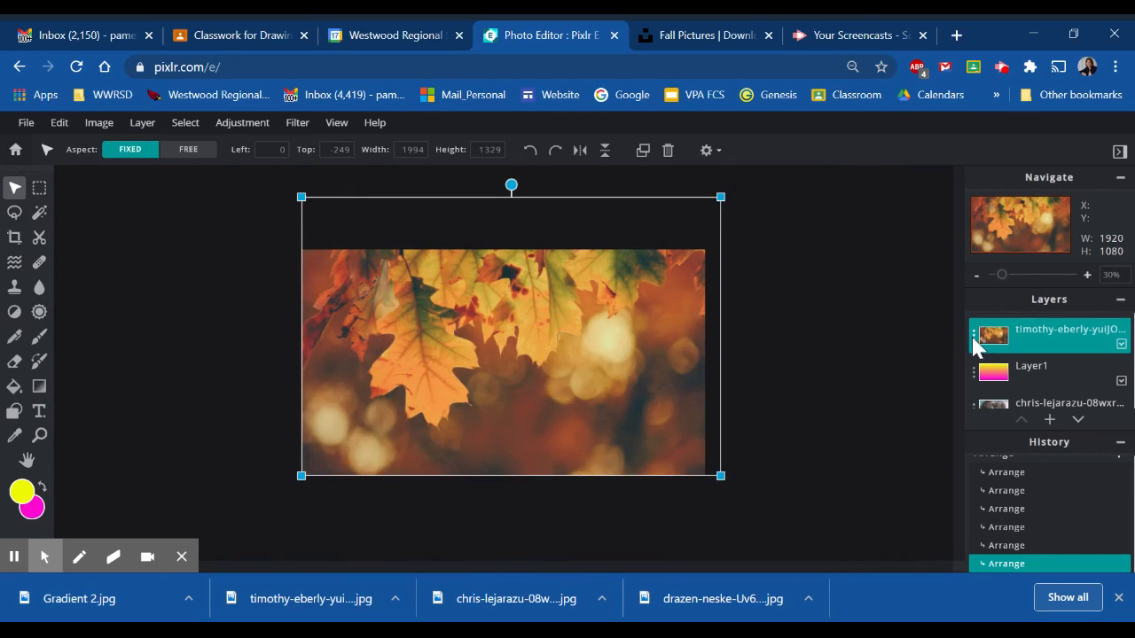
left_click(772, 388)
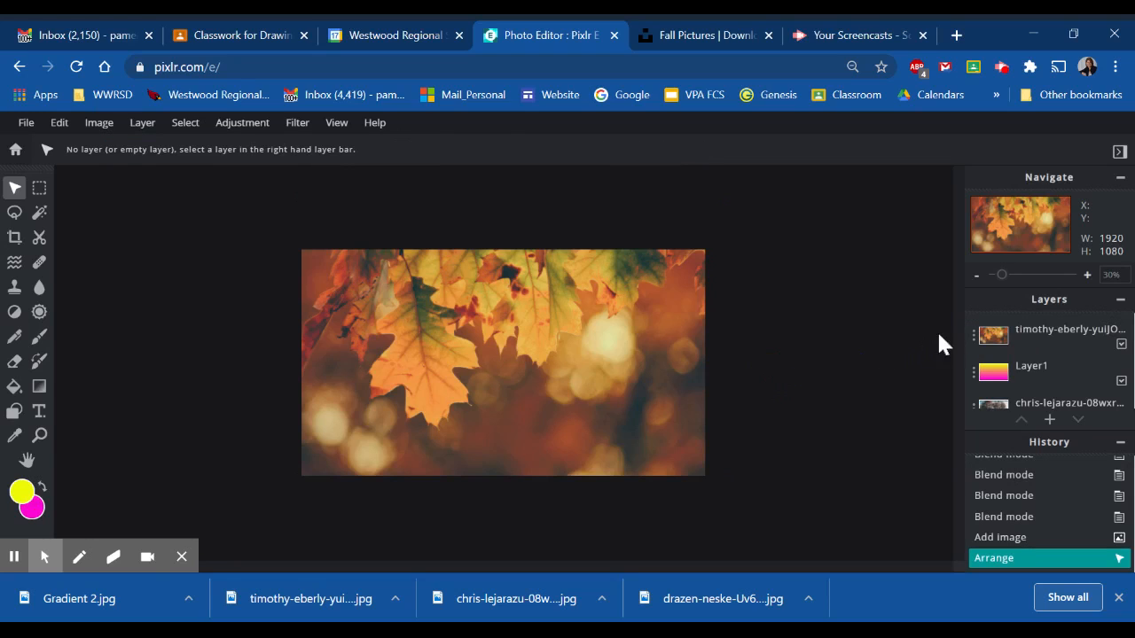
Try the Hard-light, Soft-light, Exclusion and Saturation blend modes on the leaves photo layer and settle on Luminosity.
left_click(976, 337)
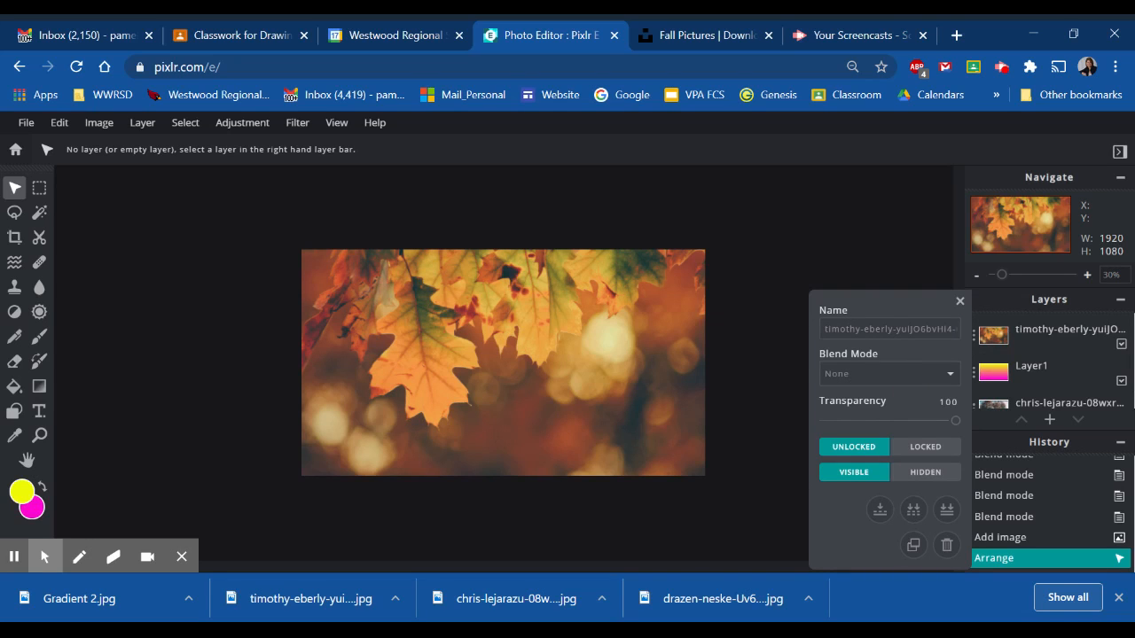
left_click(903, 378)
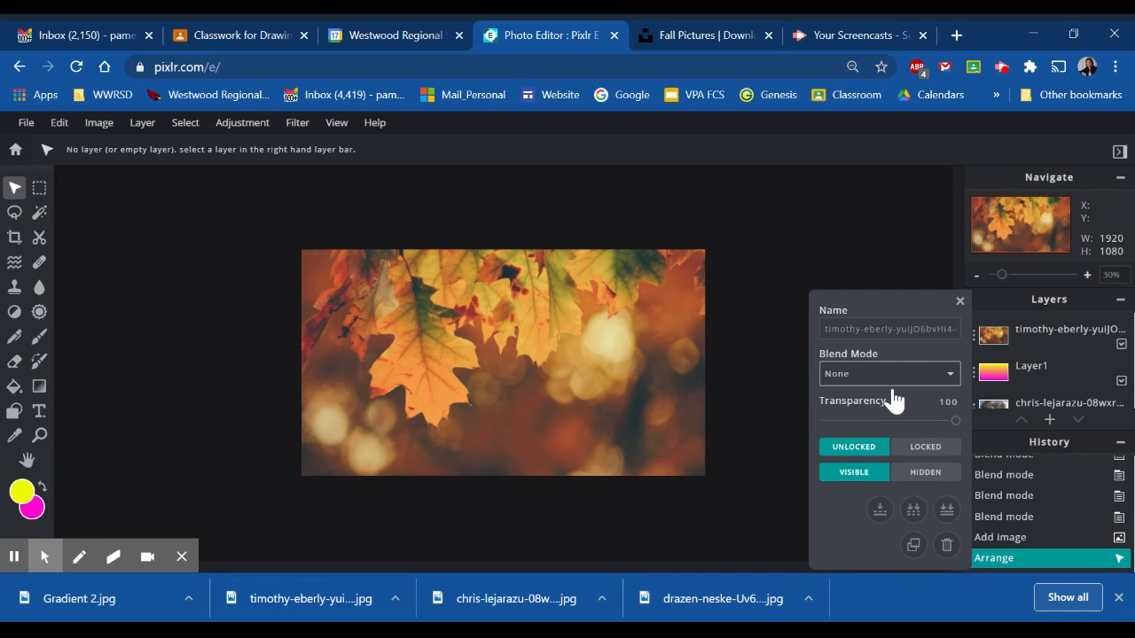
left_click(896, 401)
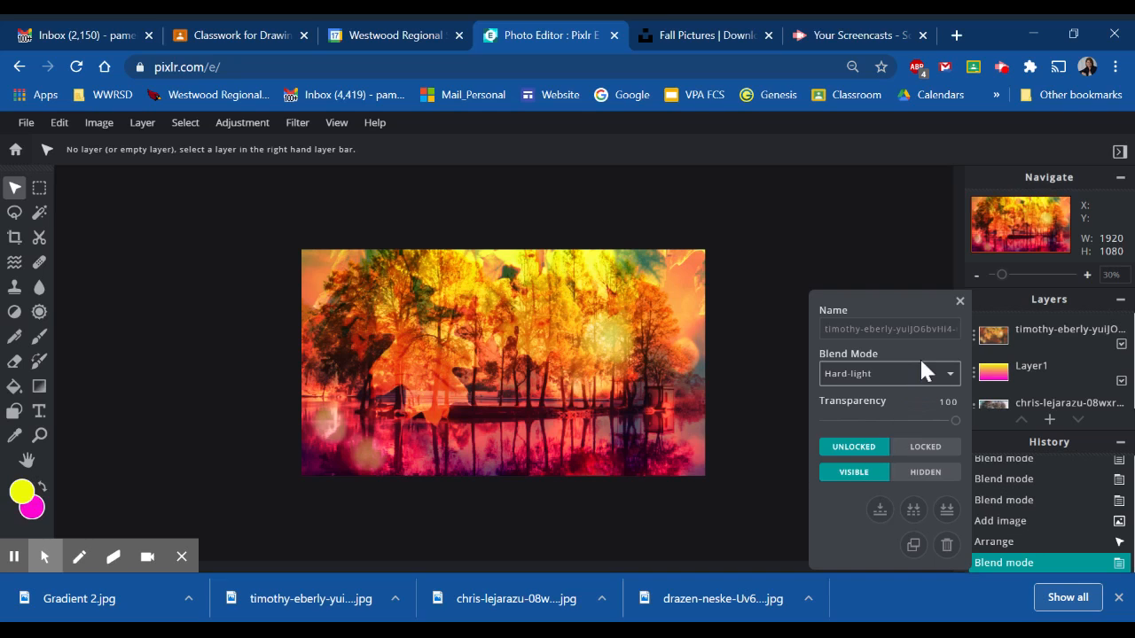
key("Up")
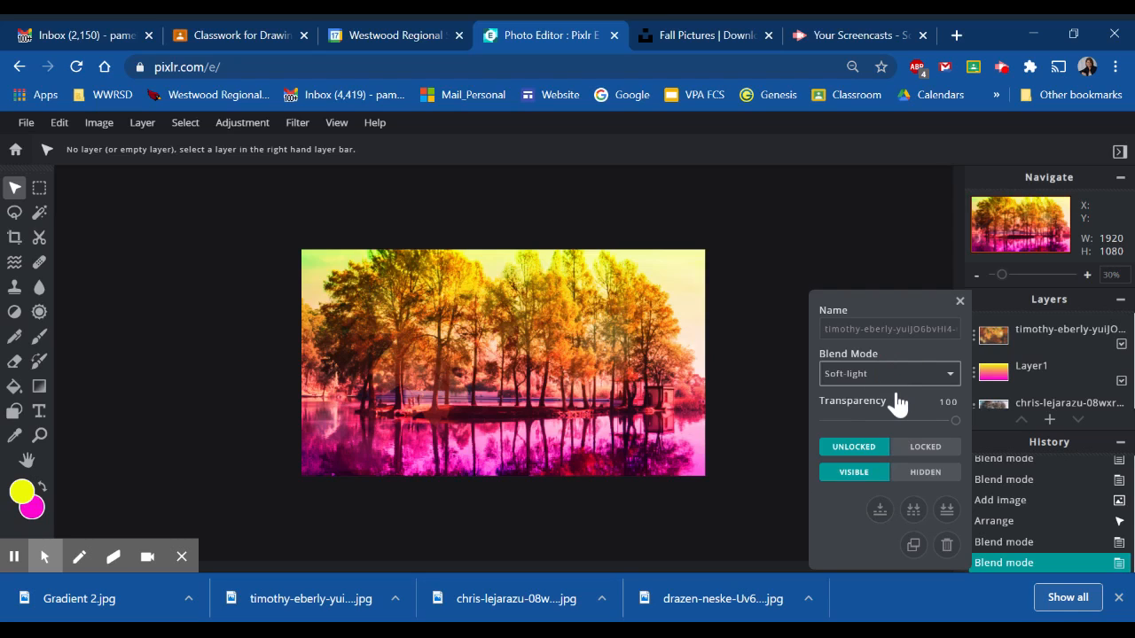
key("e")
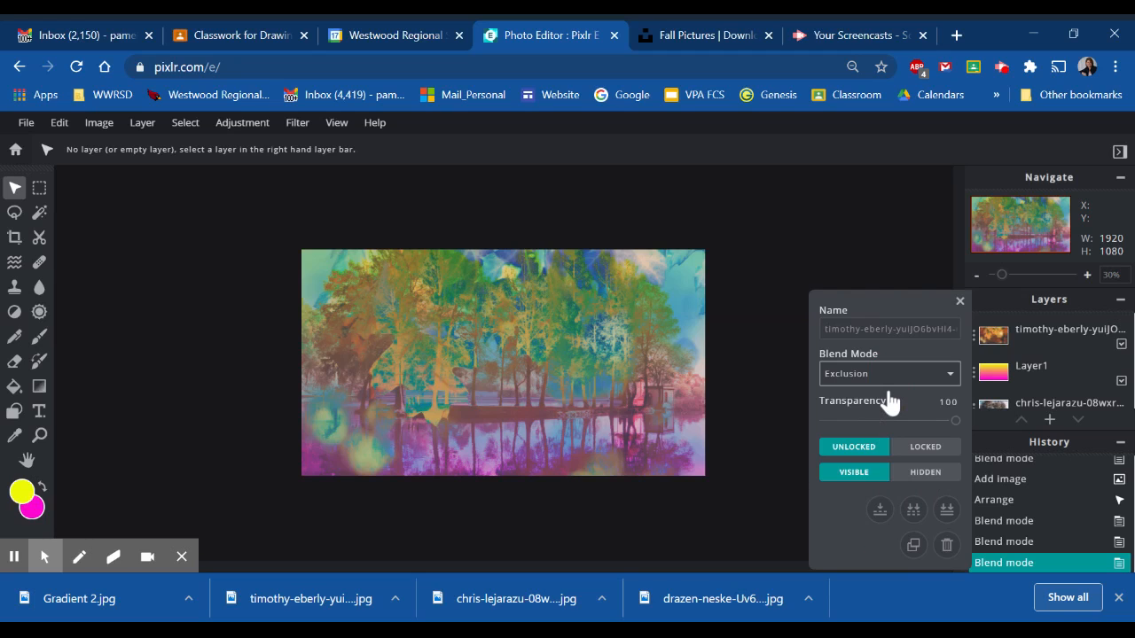
key("s")
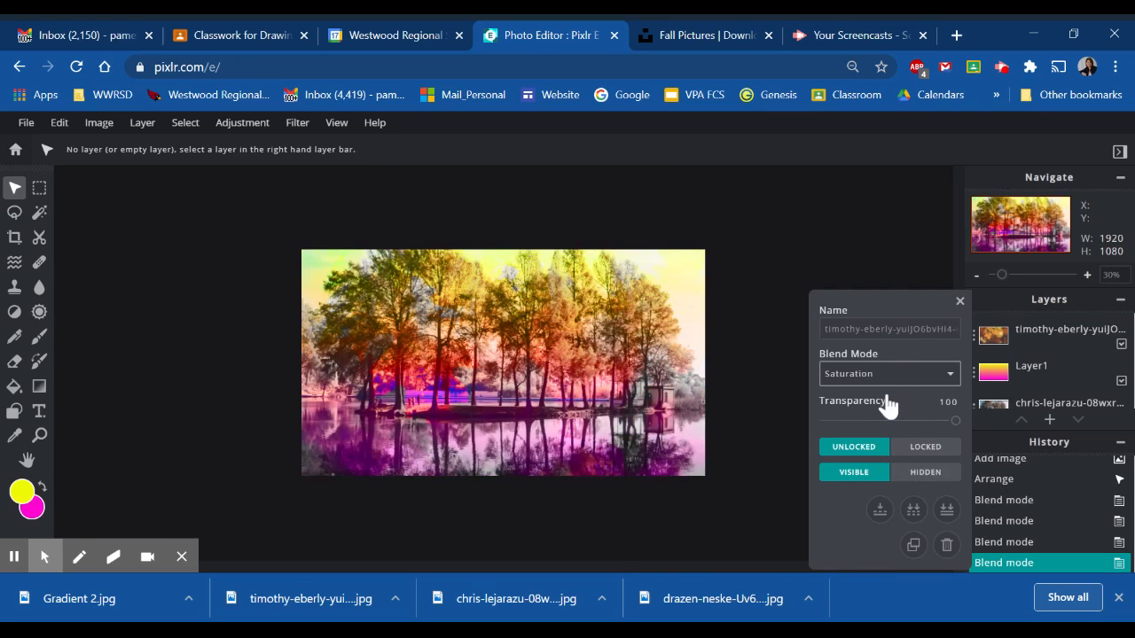
key("l")
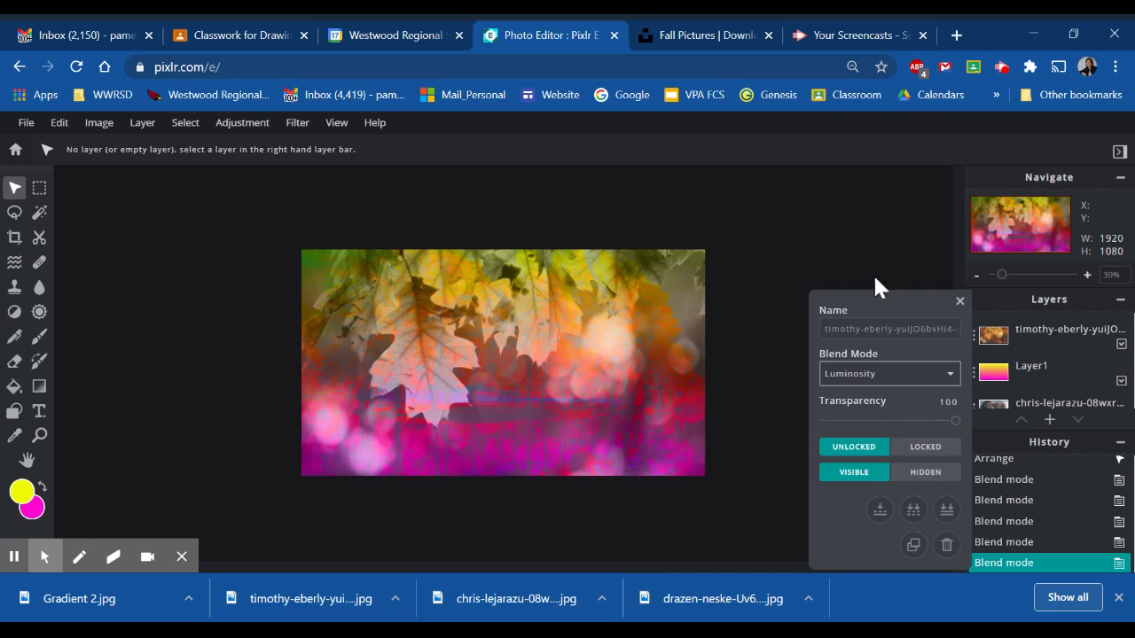
left_click(959, 302)
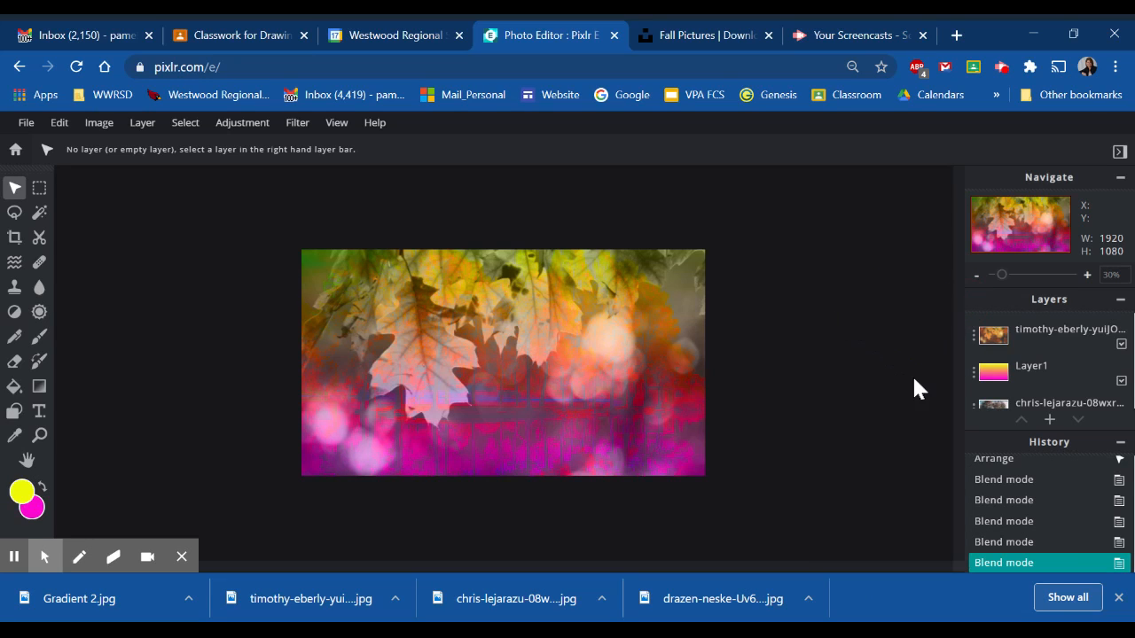
scroll(1070, 358, "down", 1)
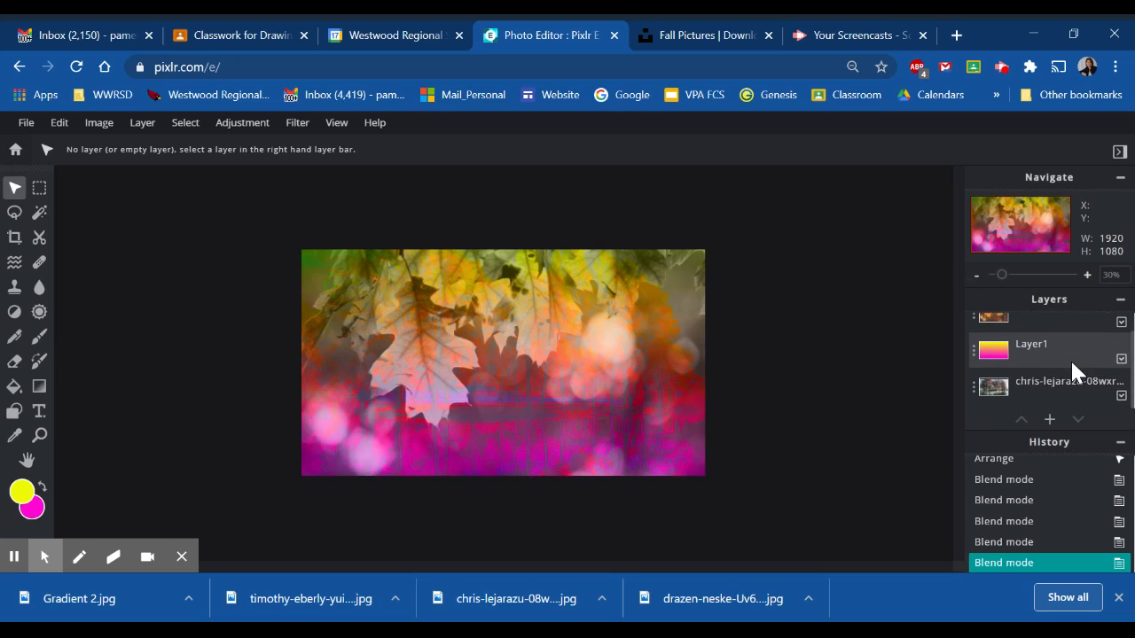
scroll(1070, 358, "up", 1)
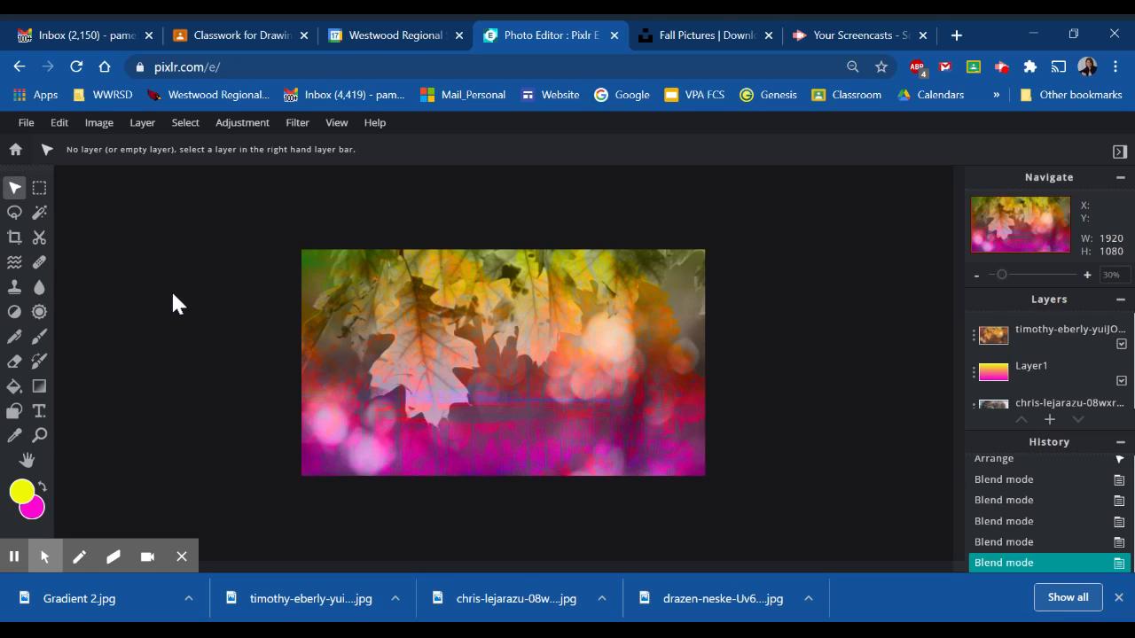
Download the composition as a high-quality JPG named Gradient 3 at 1920 × 1080 and dismiss the advertisement.
left_click(24, 129)
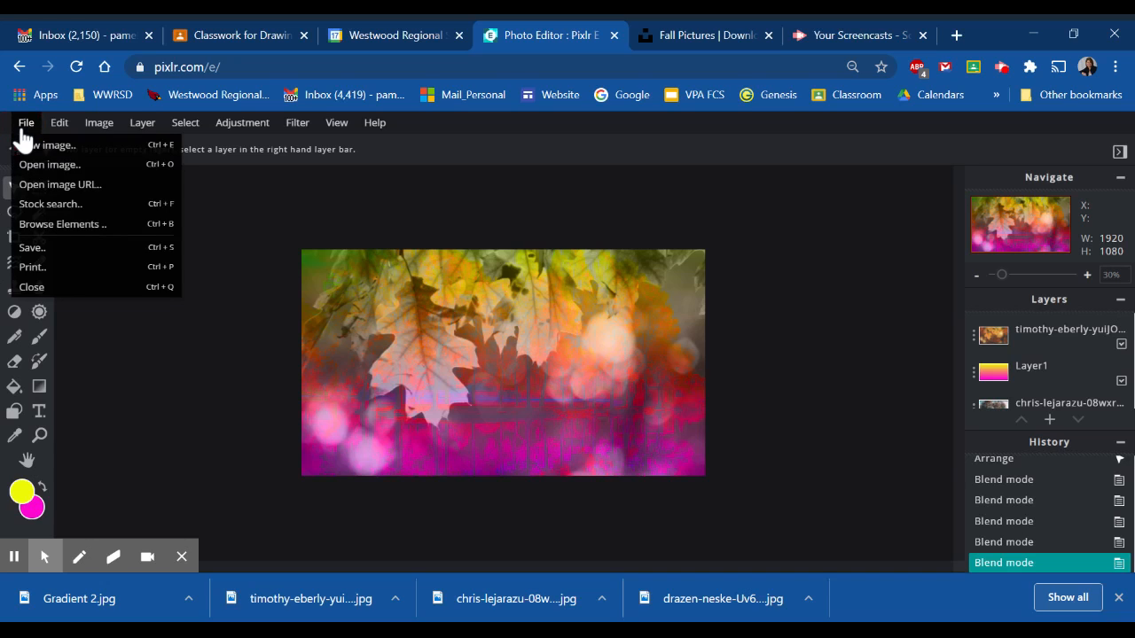
left_click(45, 254)
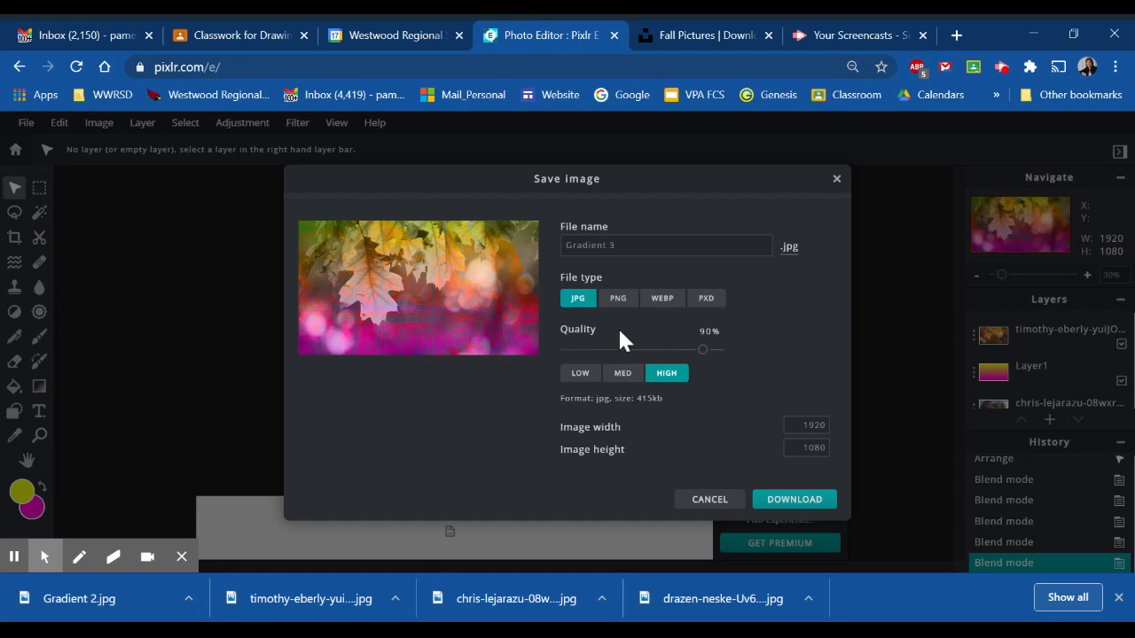
left_click(612, 245)
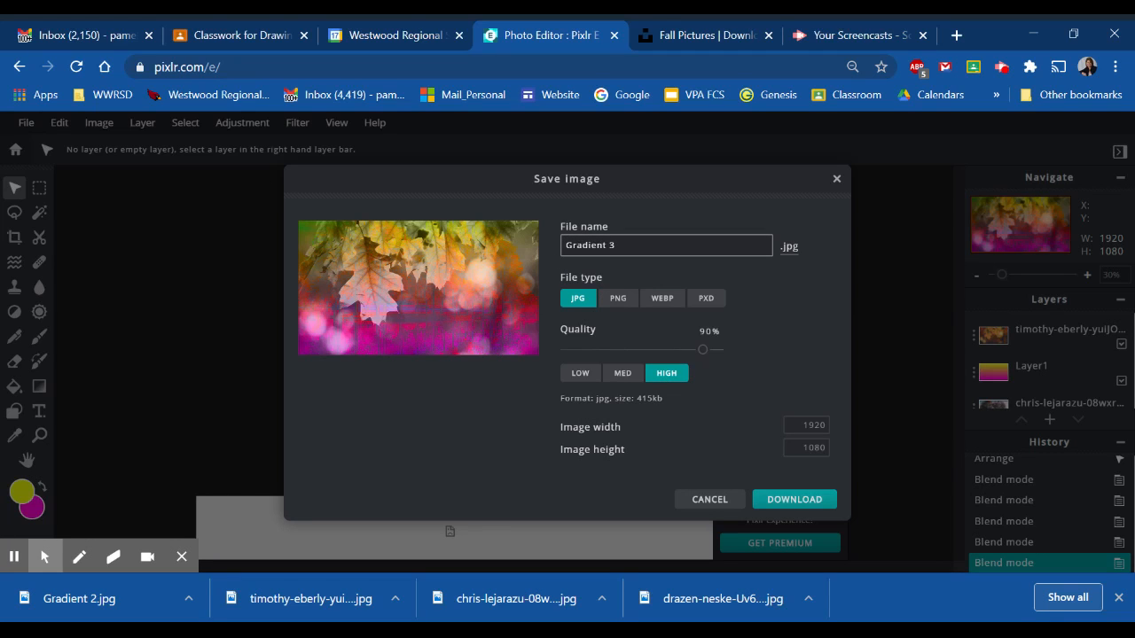
left_click(780, 502)
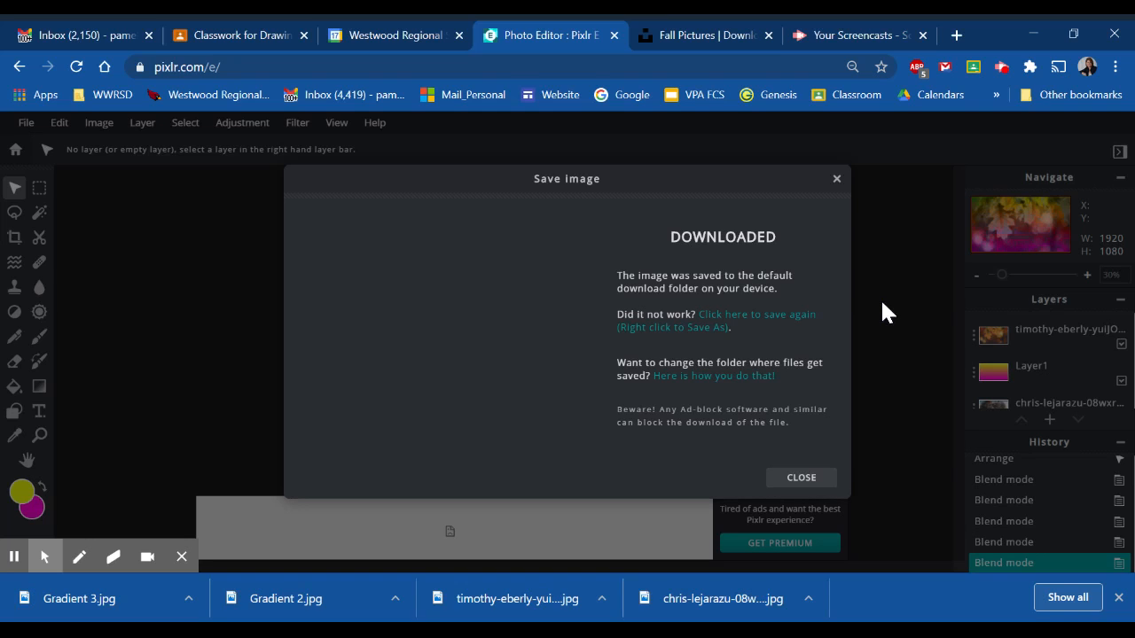
left_click(812, 479)
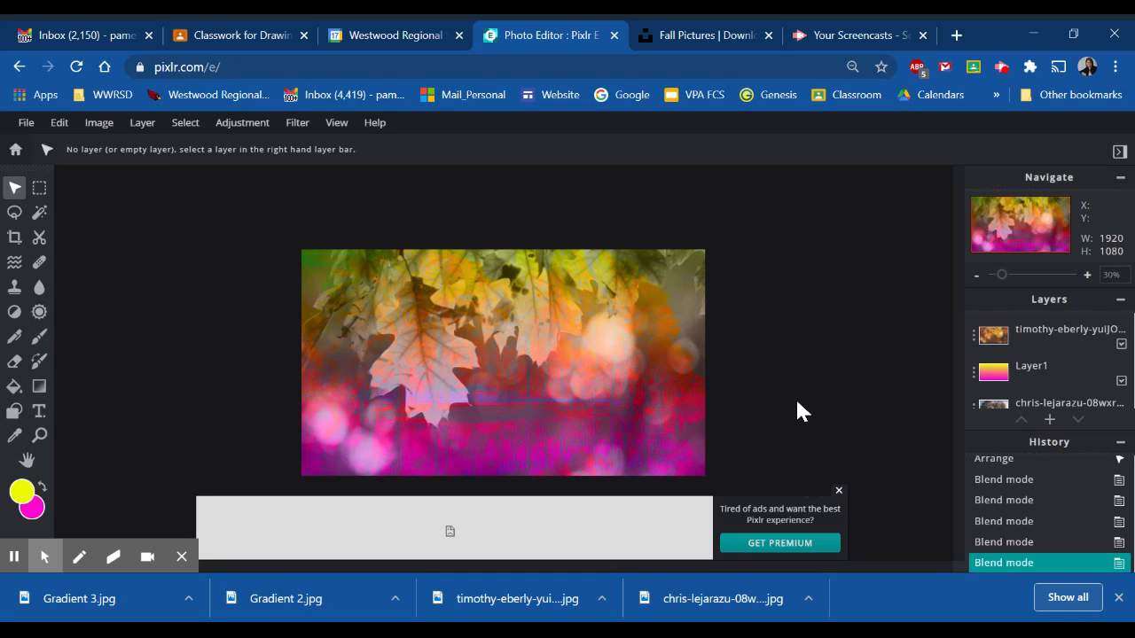
left_click(839, 492)
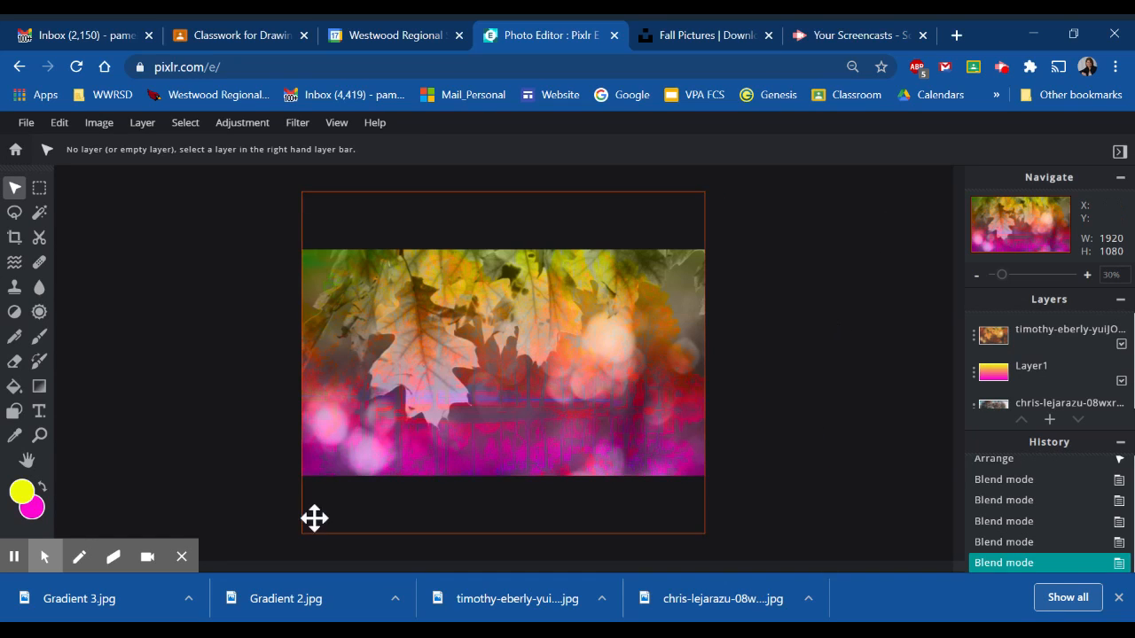
left_click(182, 559)
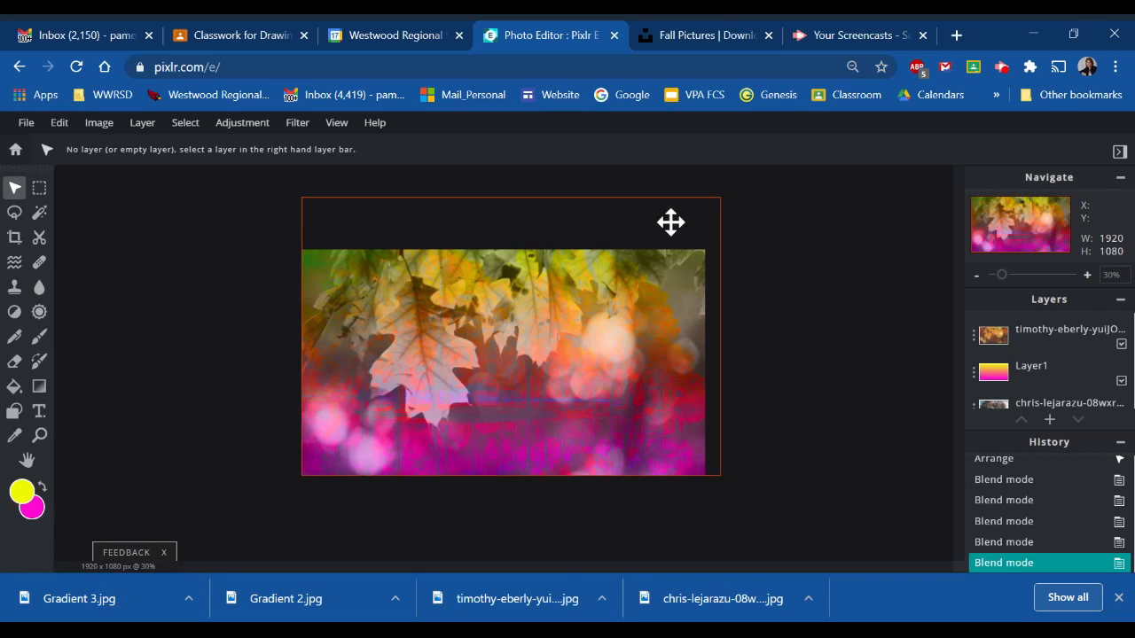